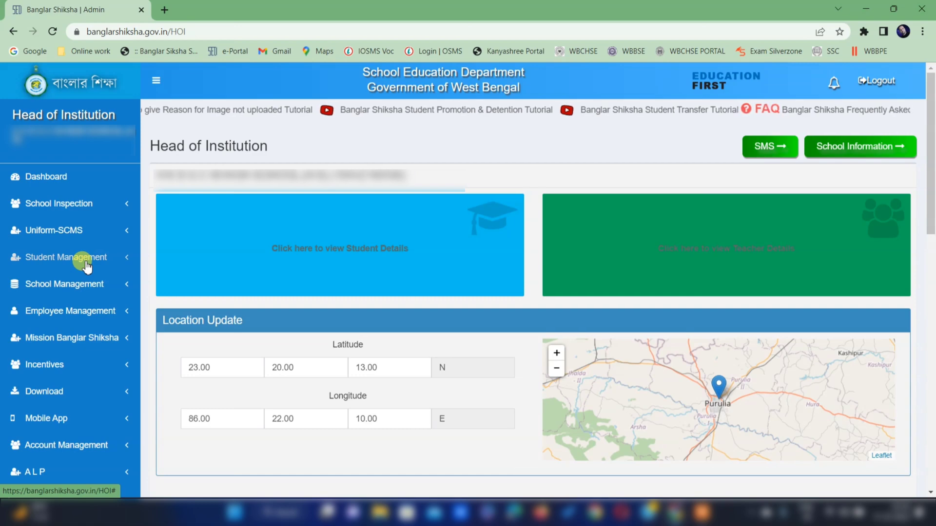
- Open the Students' List View and copy the student code of the first listed student
click(87, 266)
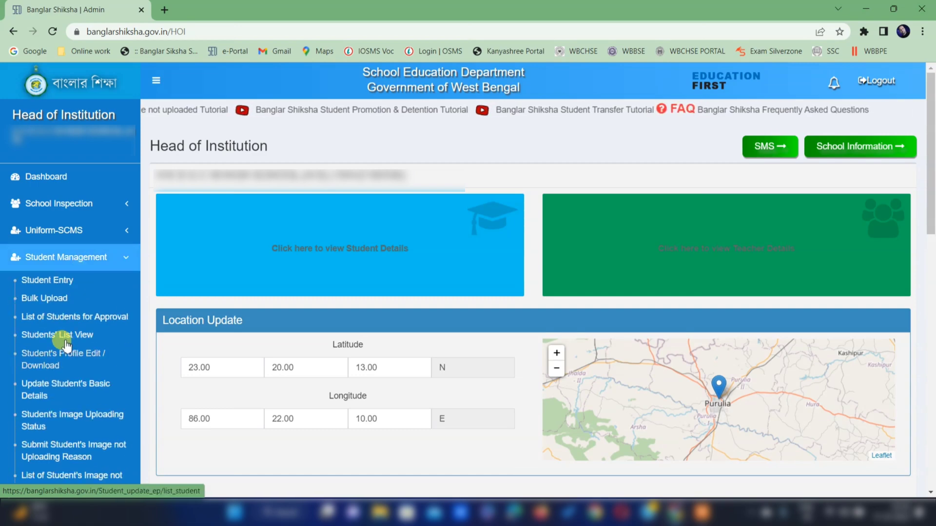
click(65, 336)
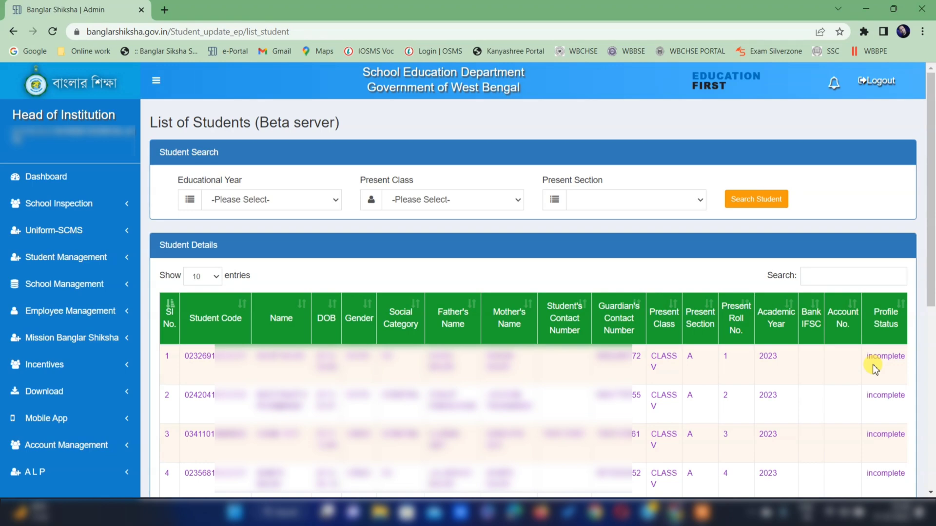
double_click(198, 357)
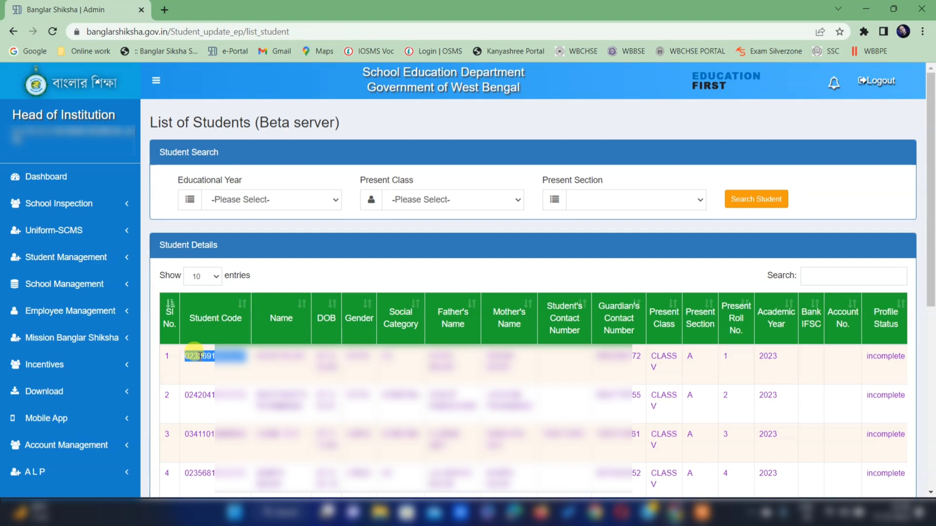
right_click(200, 356)
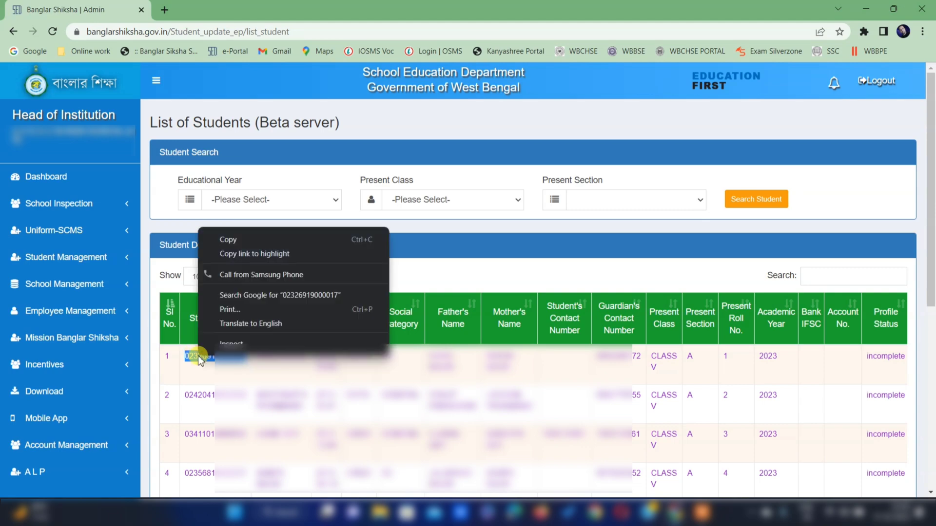
click(224, 237)
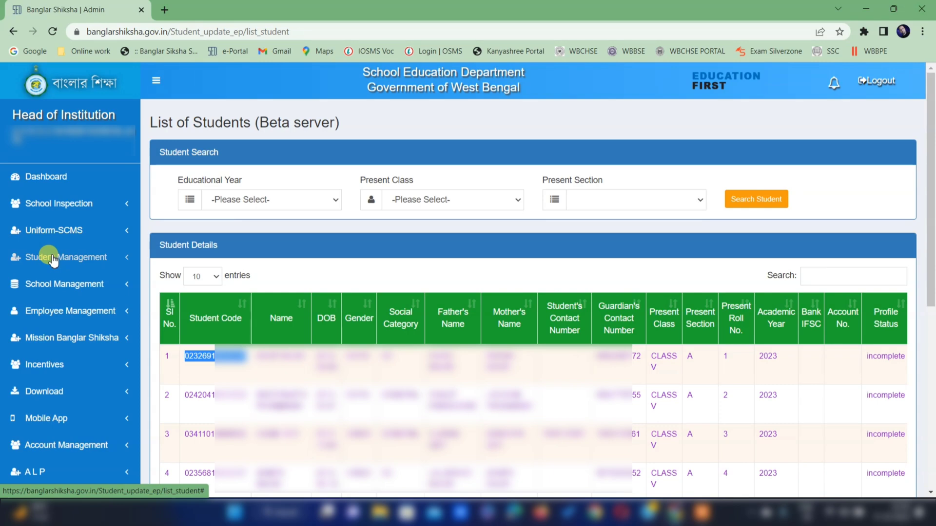
- Look up the student by the copied student code in Student's Profile Edit / Download and open the student's details for editing
click(53, 260)
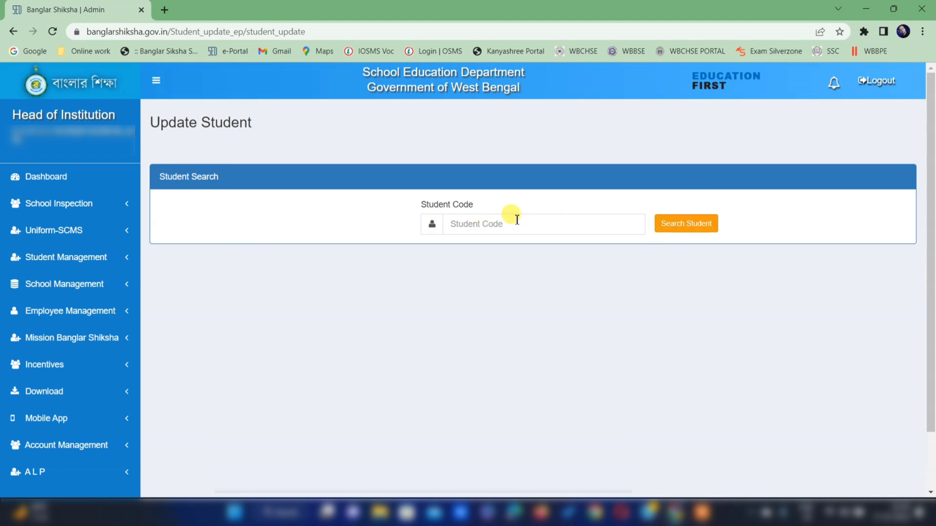
click(486, 225)
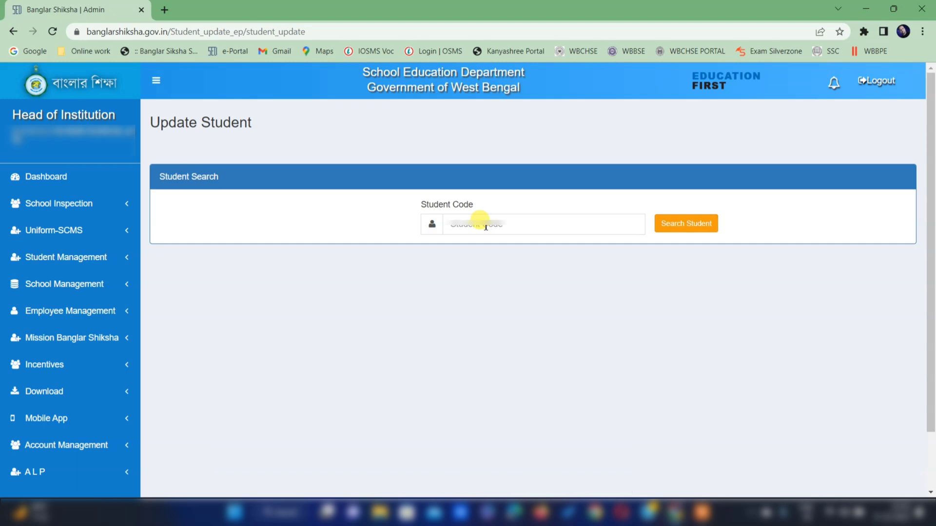
right_click(486, 226)
click(505, 323)
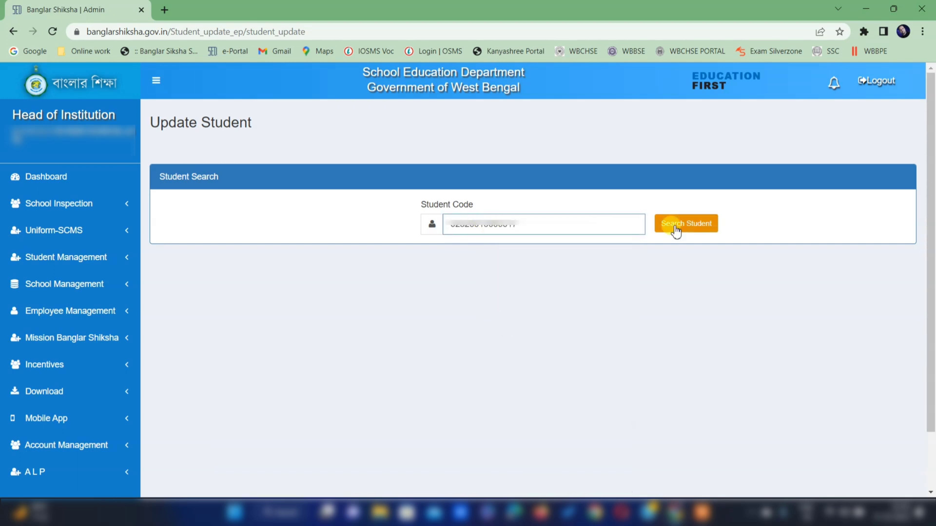
click(675, 229)
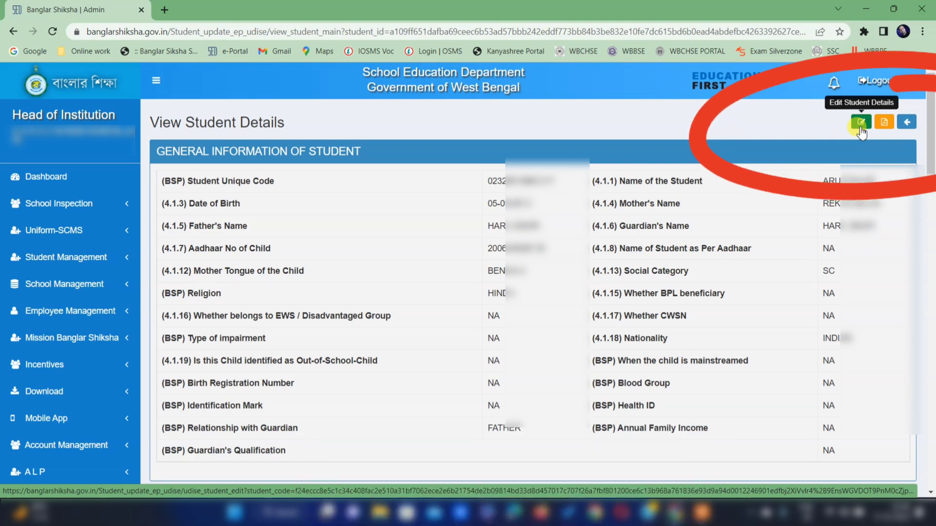
click(860, 122)
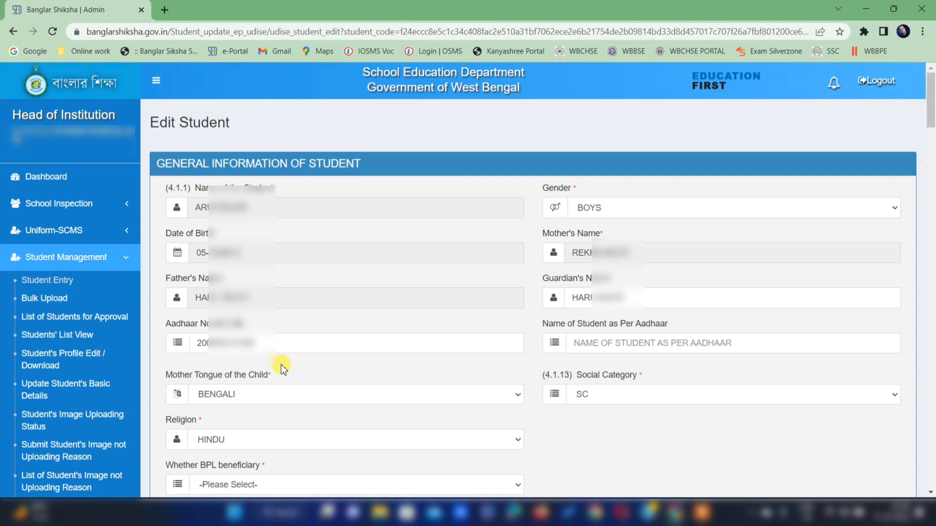
- Set BPL beneficiary, EWS / Disadvantaged Group and Out-of-School-Child to NO in the student's general information
scroll(282, 367, down, 6)
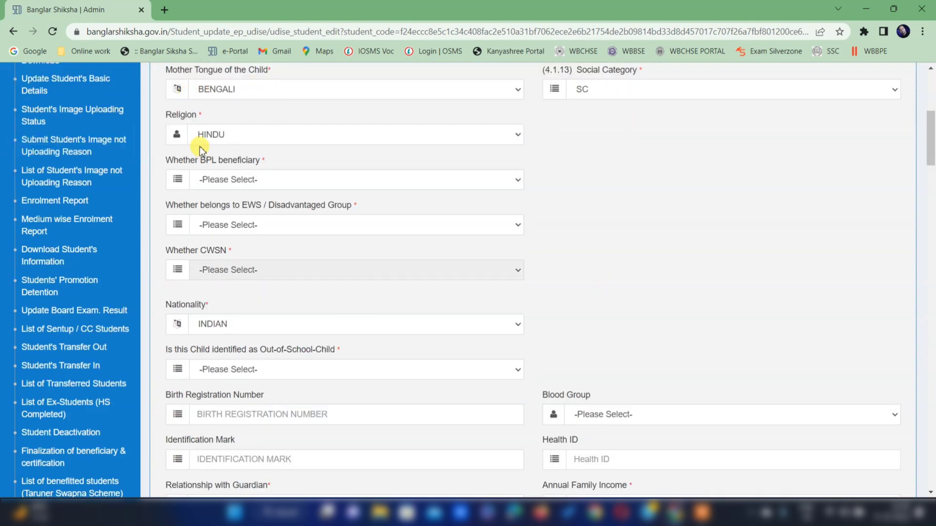
click(251, 181)
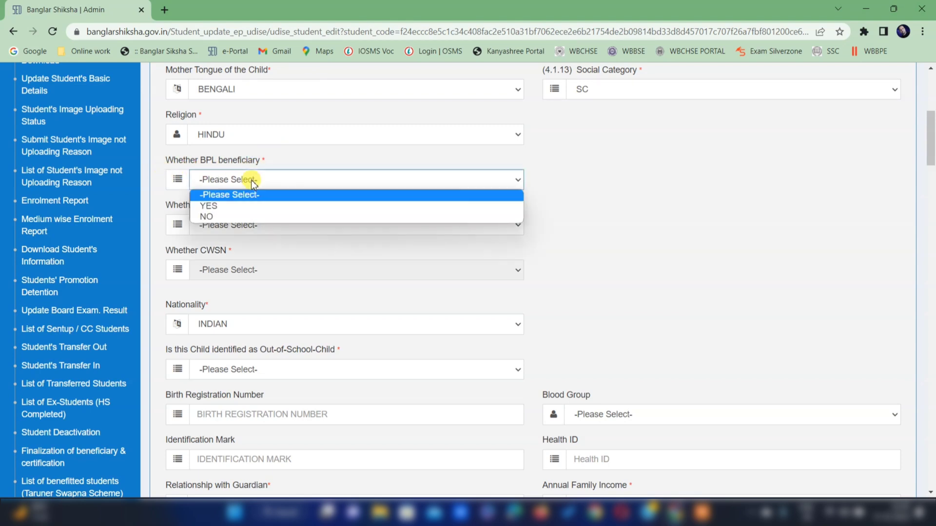
click(245, 216)
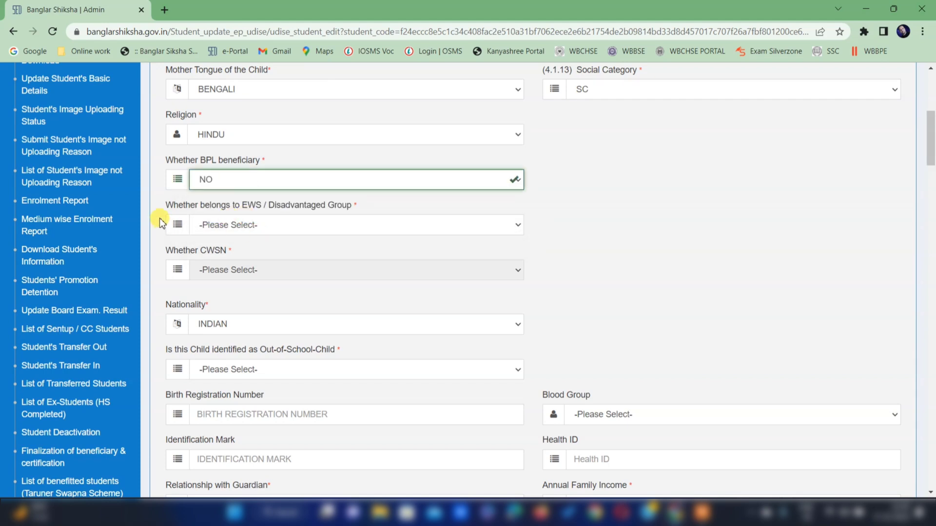
click(256, 227)
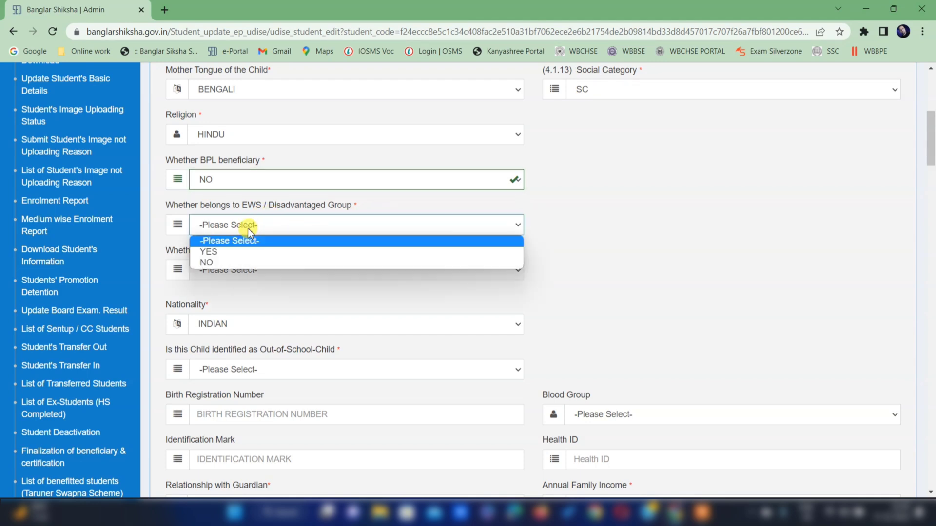
click(241, 263)
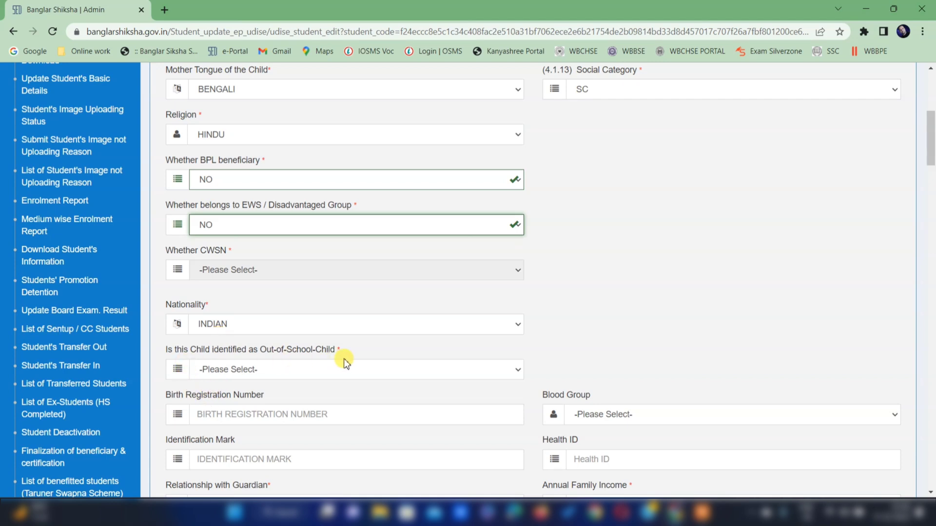
click(236, 369)
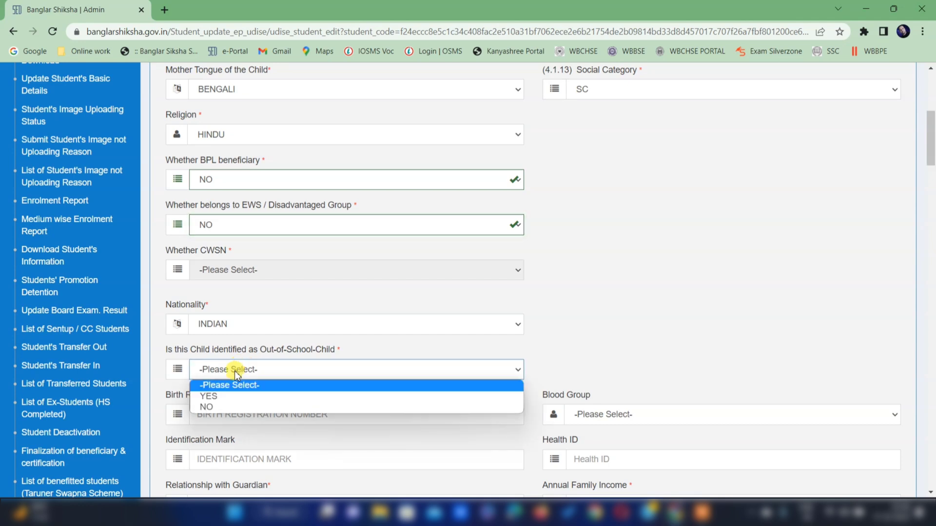
click(233, 407)
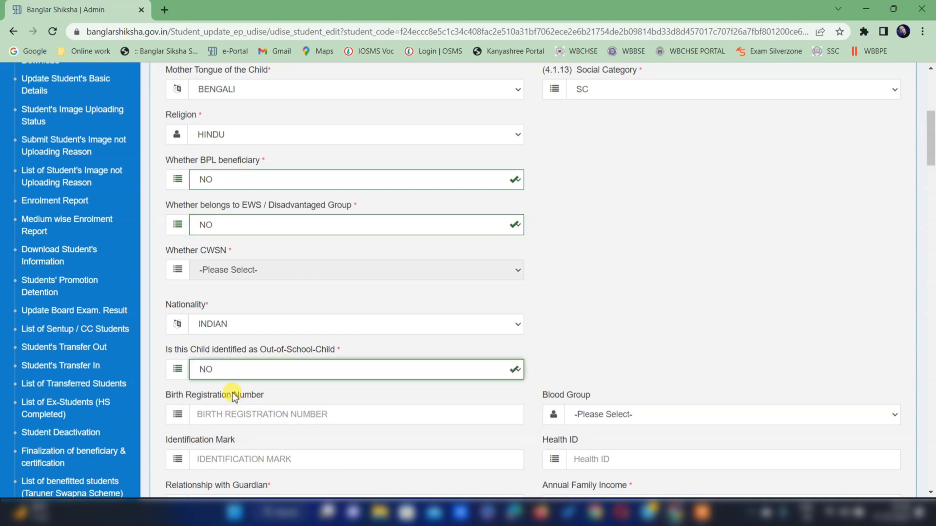
- Set the annual family income to 0-50,000 and the guardian's qualification to BELOW GRADUATE
scroll(234, 397, down, 5)
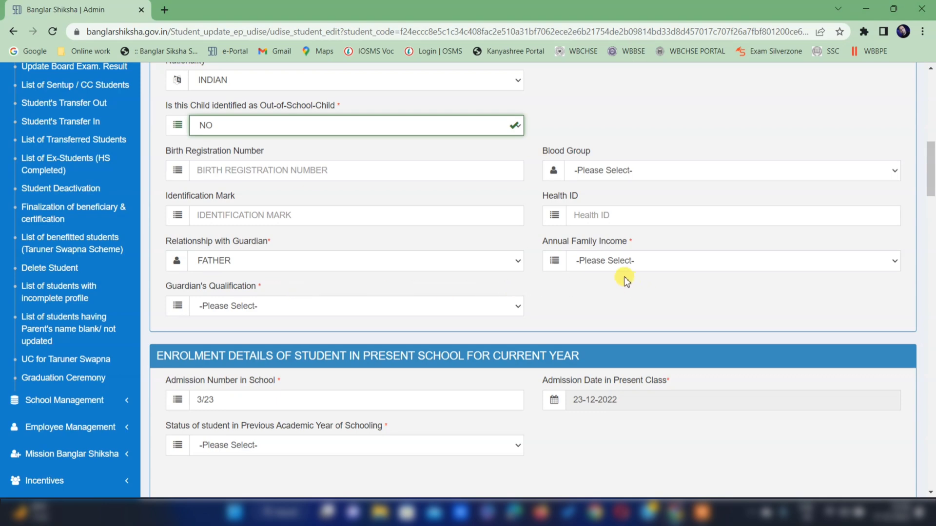
click(615, 263)
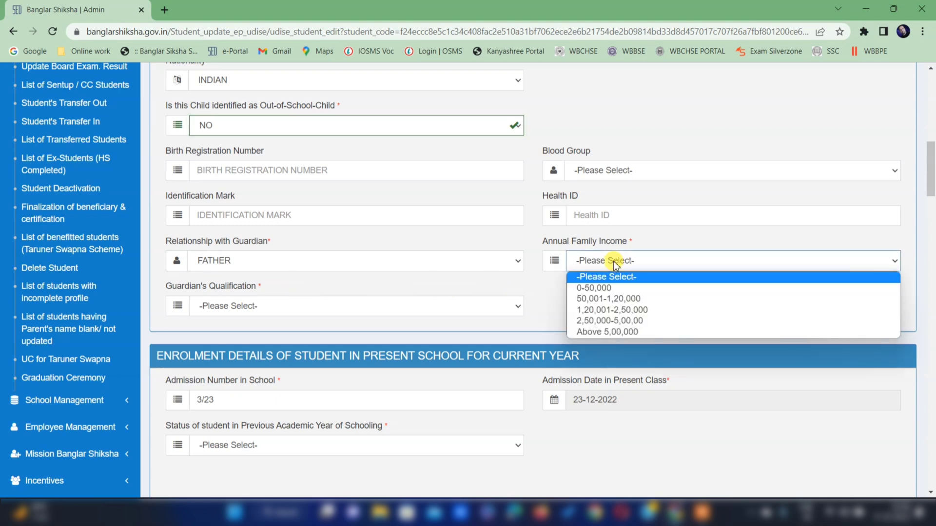
click(620, 286)
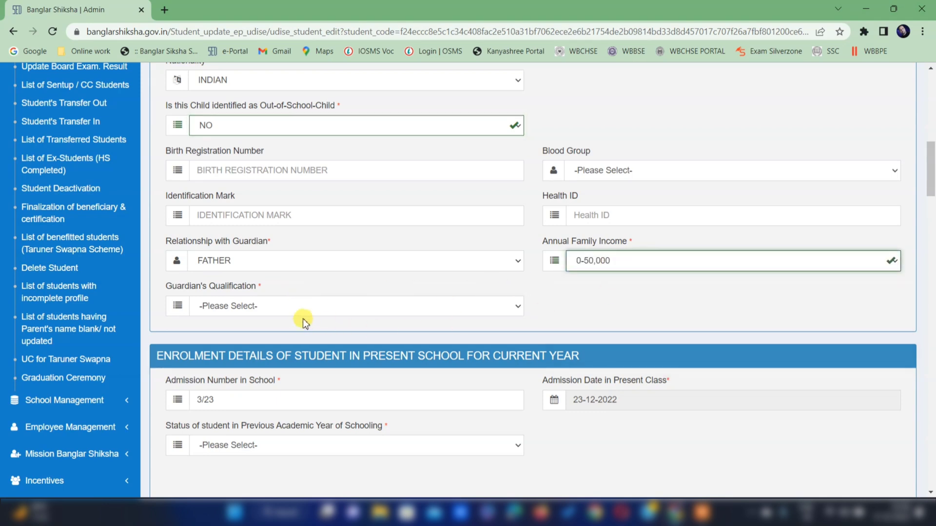
click(225, 307)
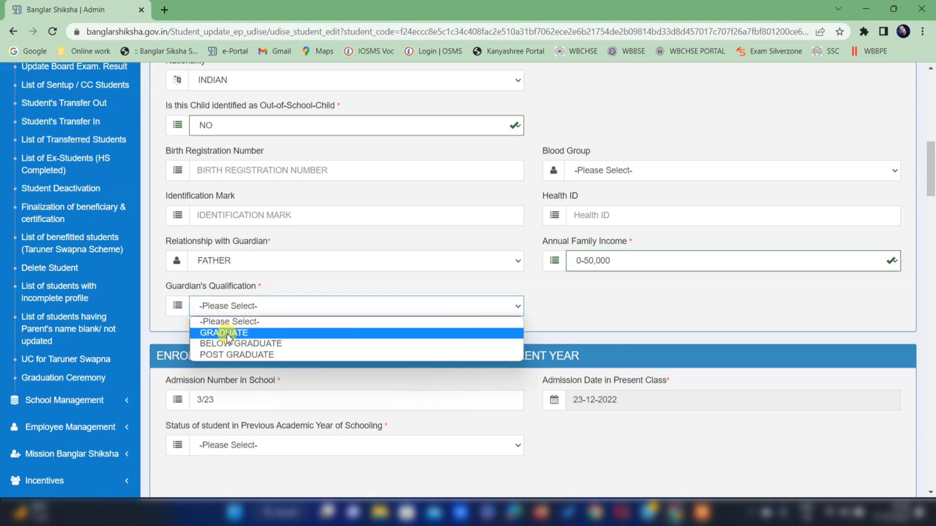
click(228, 341)
- Set the previous academic year status to Studied at Other School and the previous class examination to Appeared
scroll(229, 341, down, 5)
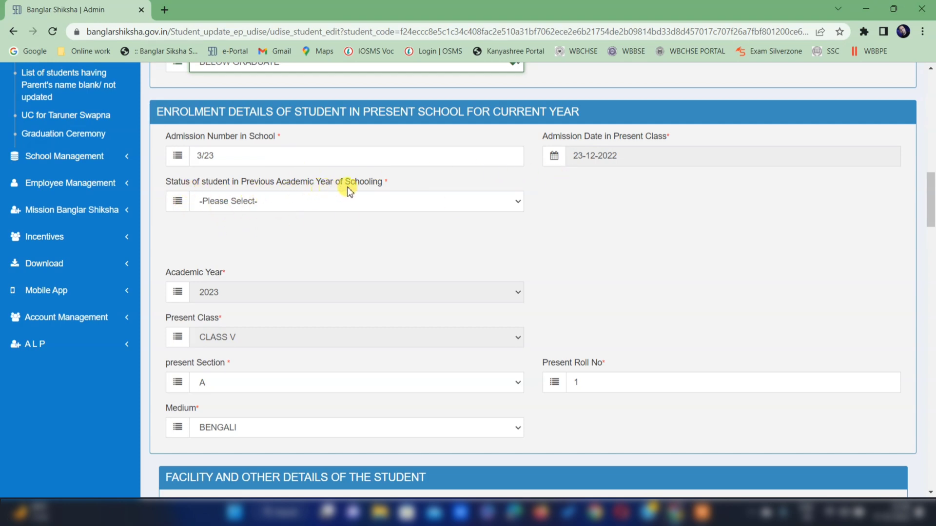
click(304, 205)
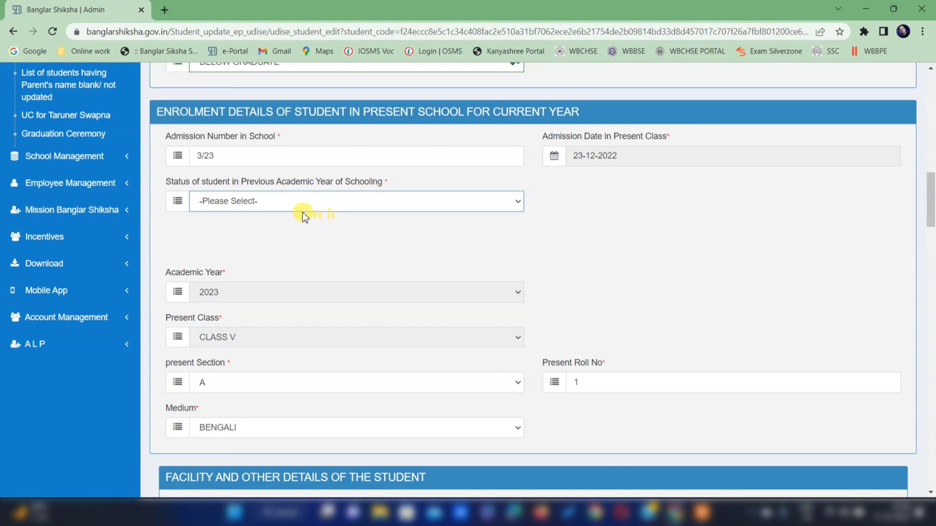
click(233, 202)
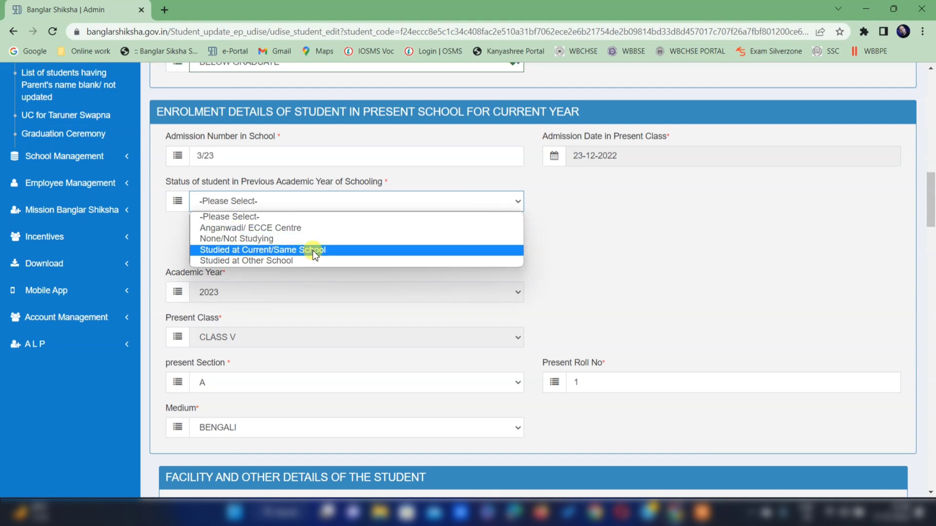
click(254, 261)
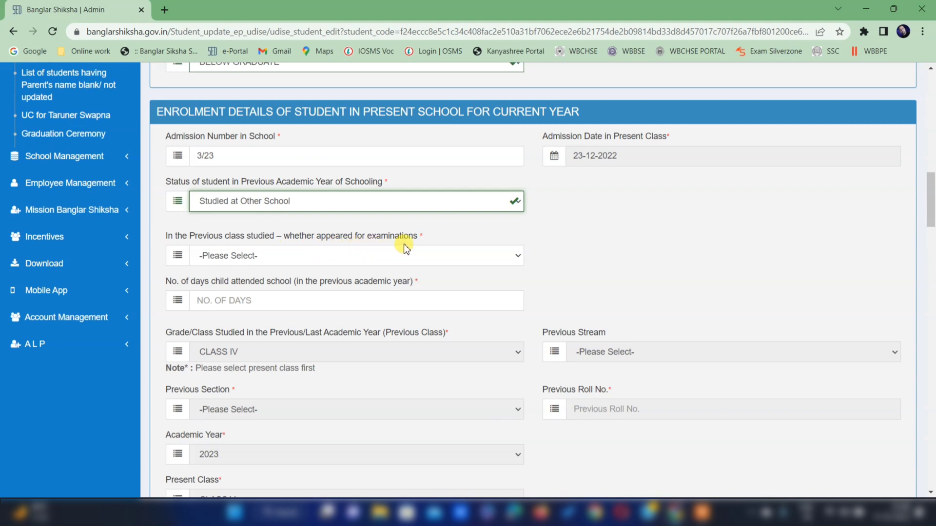
click(239, 257)
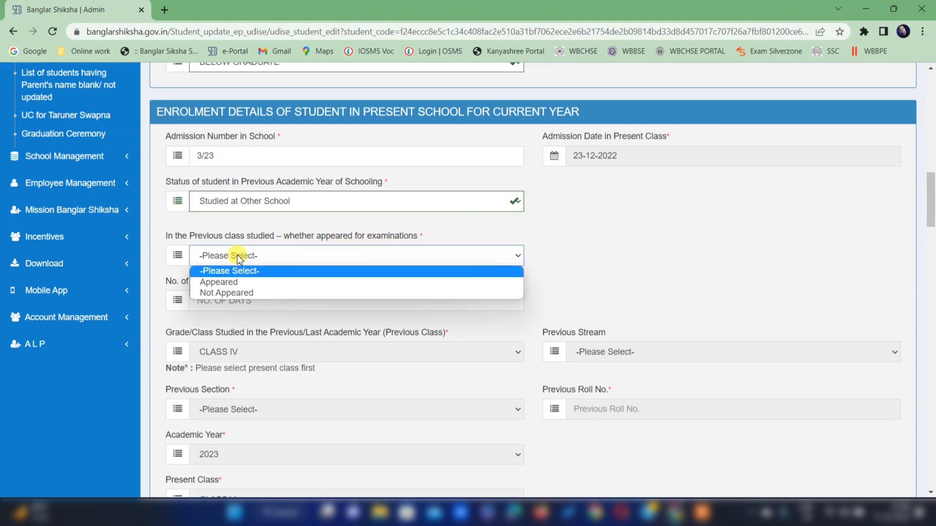
click(241, 280)
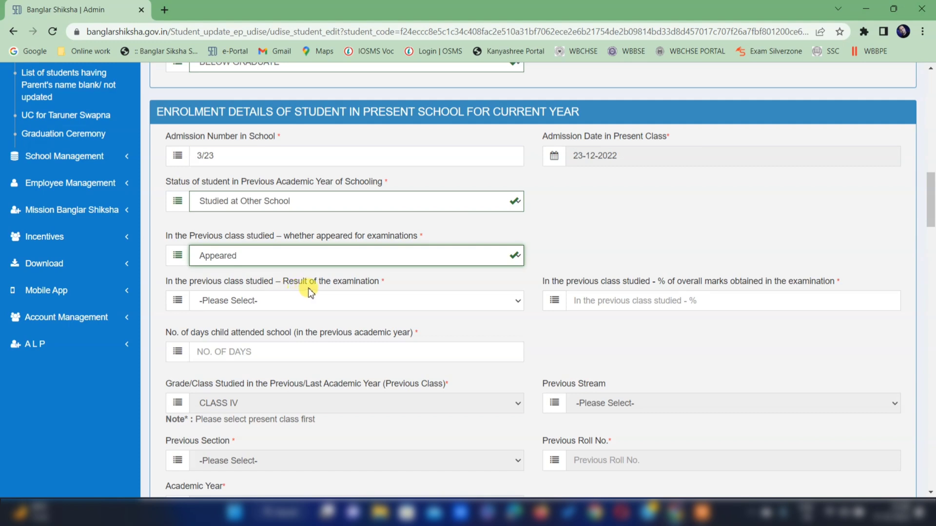
- Record the previous class result as Promoted/Passed with 65% overall marks, and go to the number of days attended
click(244, 306)
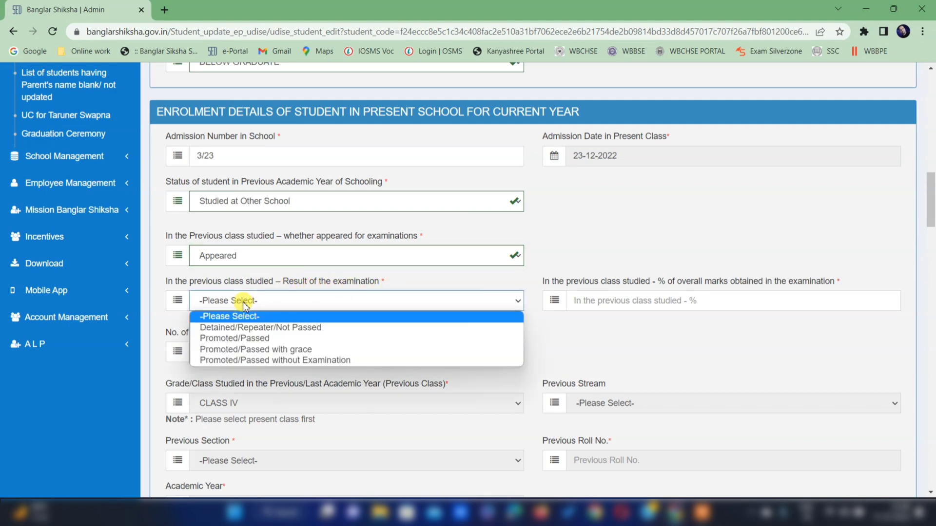
click(251, 341)
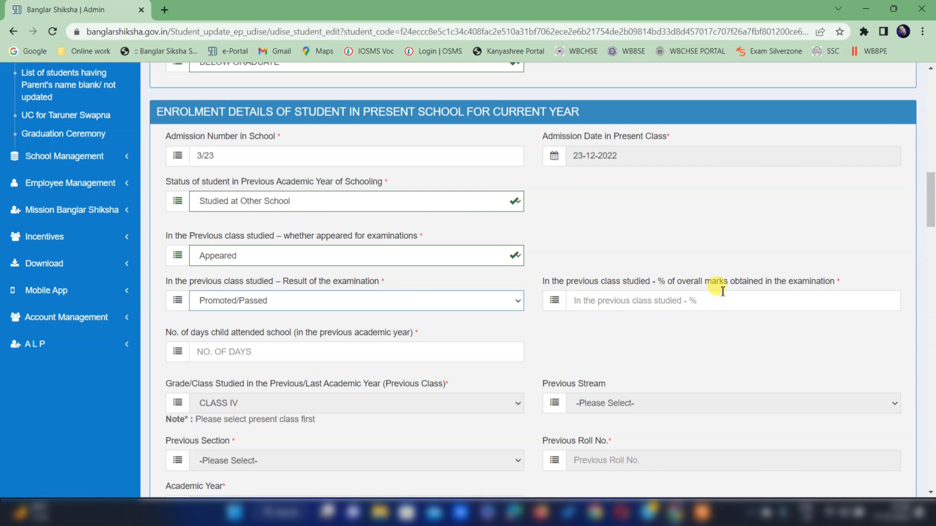
click(626, 301)
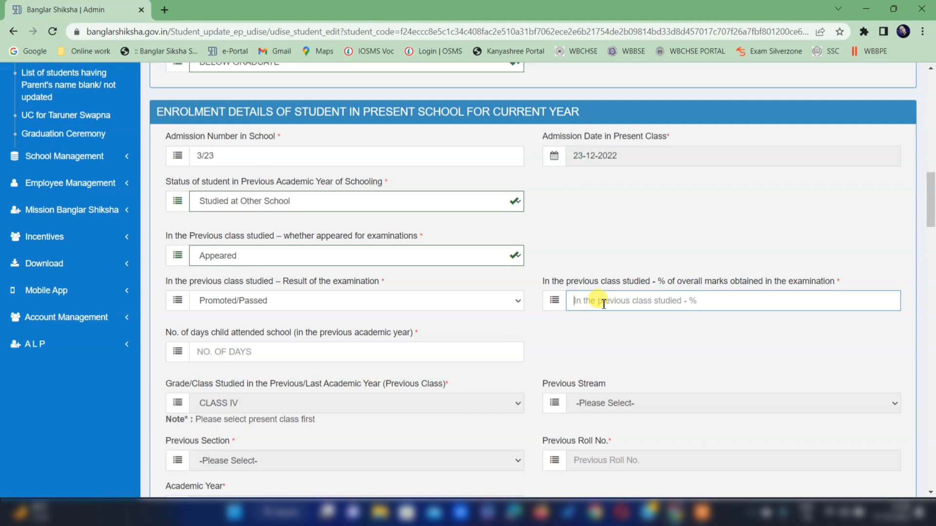
text(65)
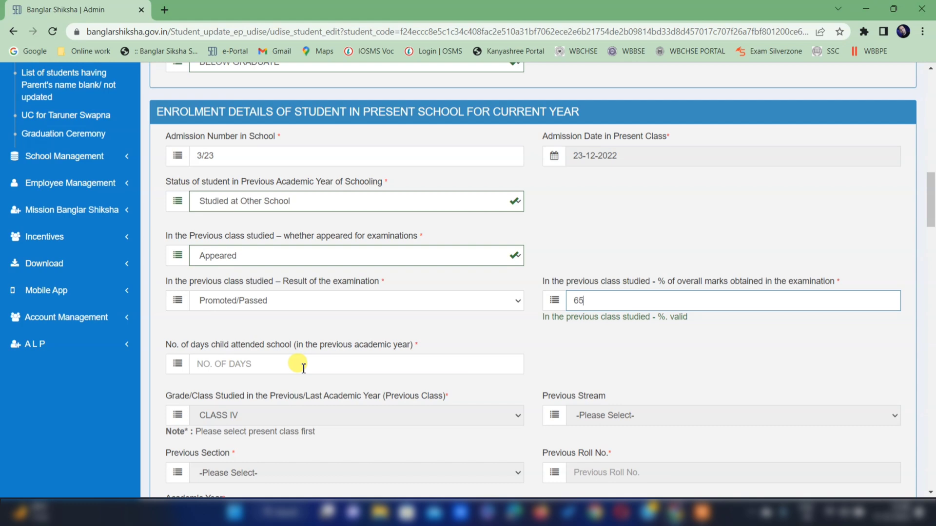
click(245, 365)
- In the facility details, set Facilities provided to the student to YES and Free Uniforms to NO
scroll(341, 244, down, 10)
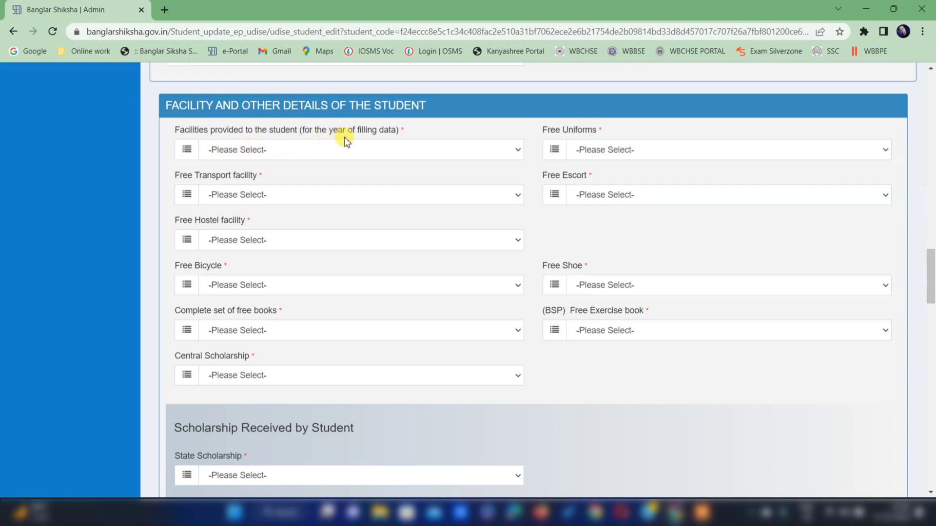
click(265, 149)
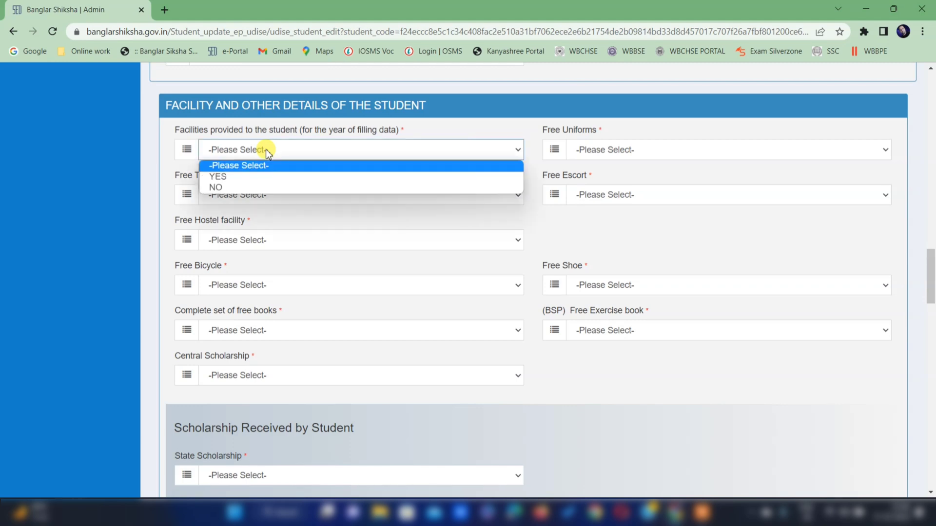
click(263, 176)
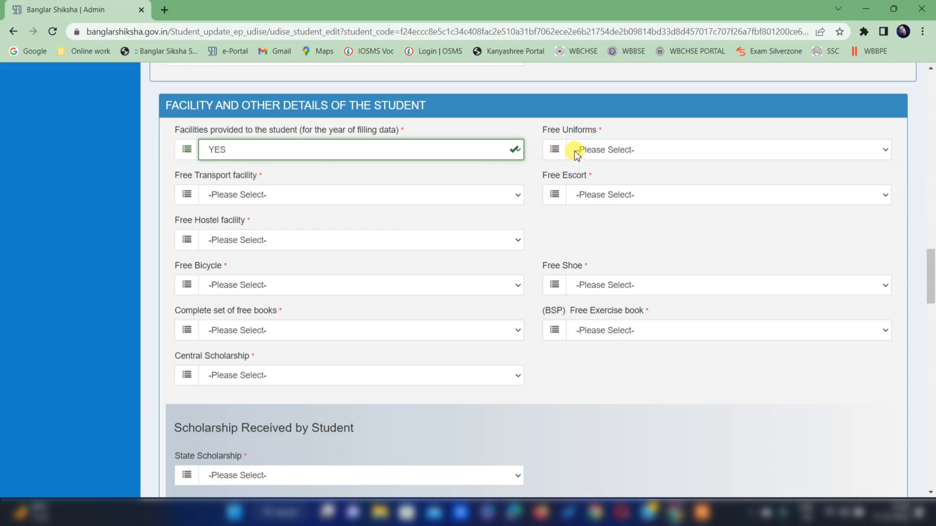
click(619, 152)
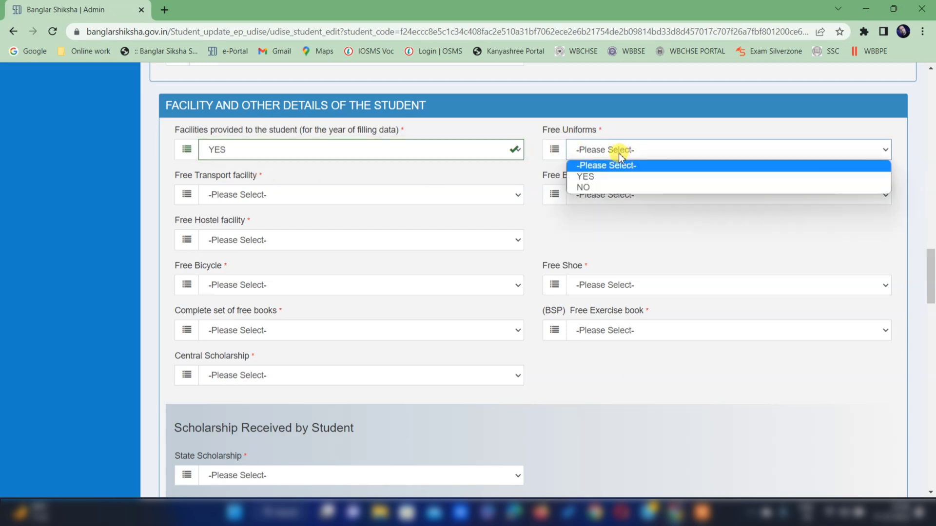
click(614, 188)
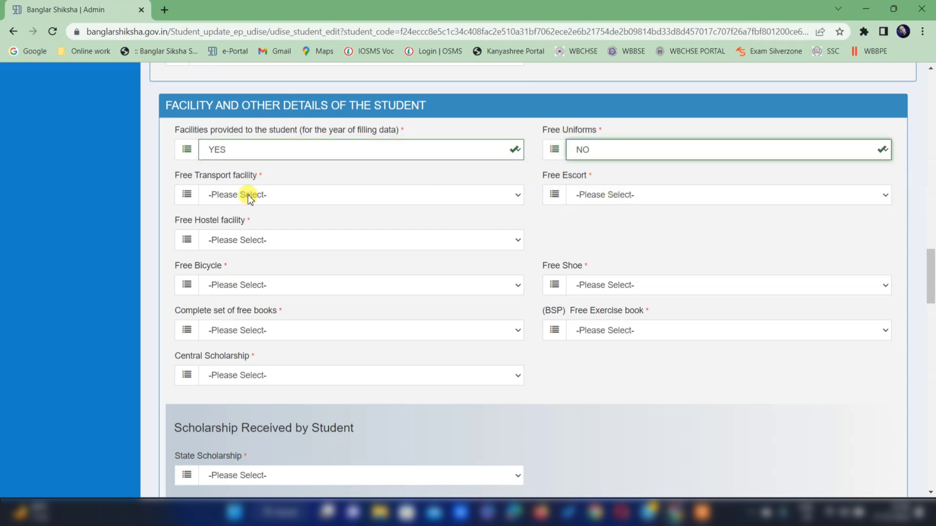
- Set Free Transport facility, Free Escort and Free Hostel facility to NO
click(247, 195)
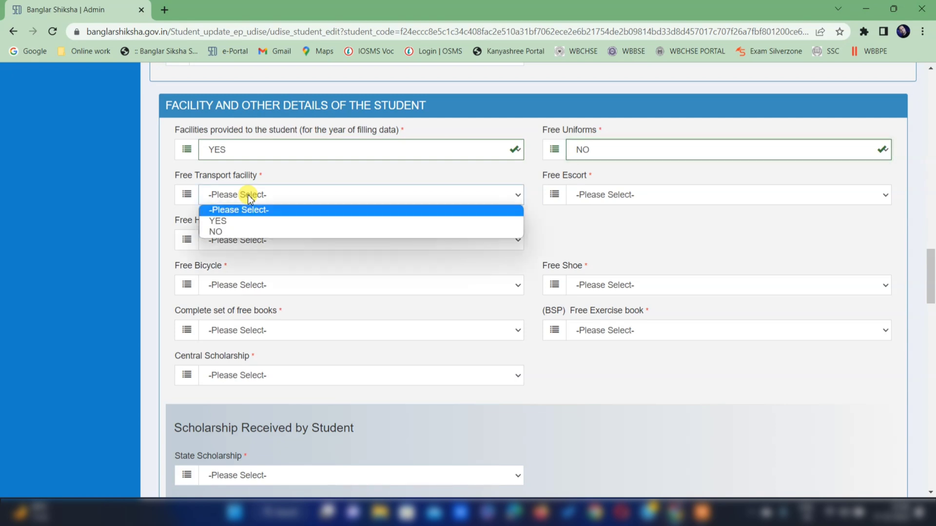
click(244, 228)
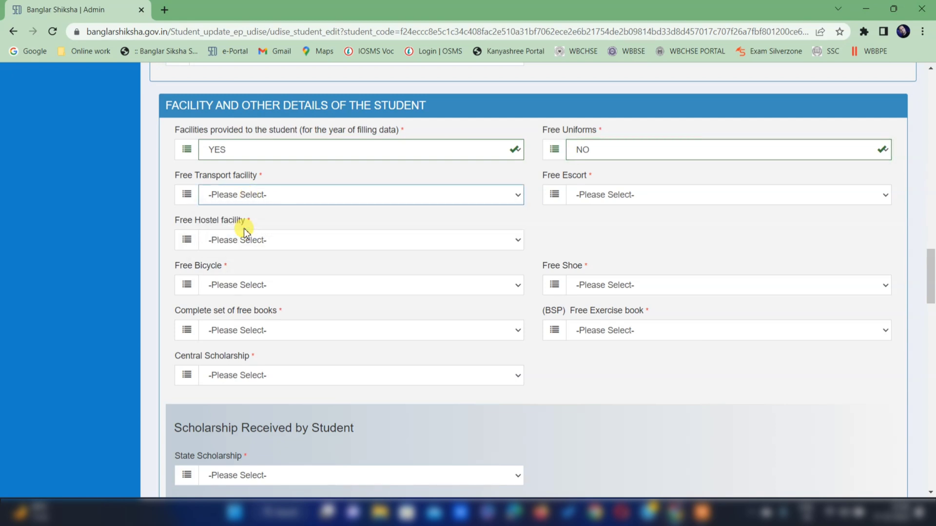
click(592, 195)
click(596, 232)
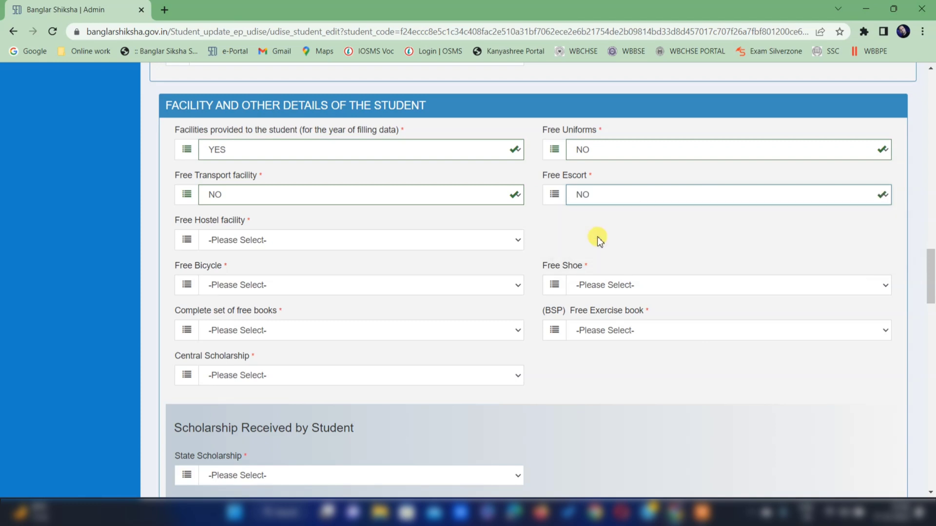
click(229, 241)
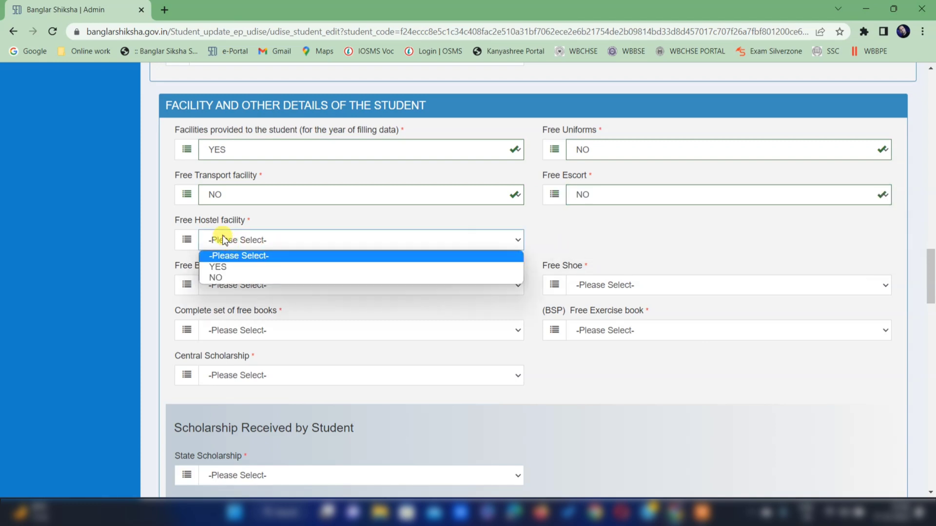
click(225, 279)
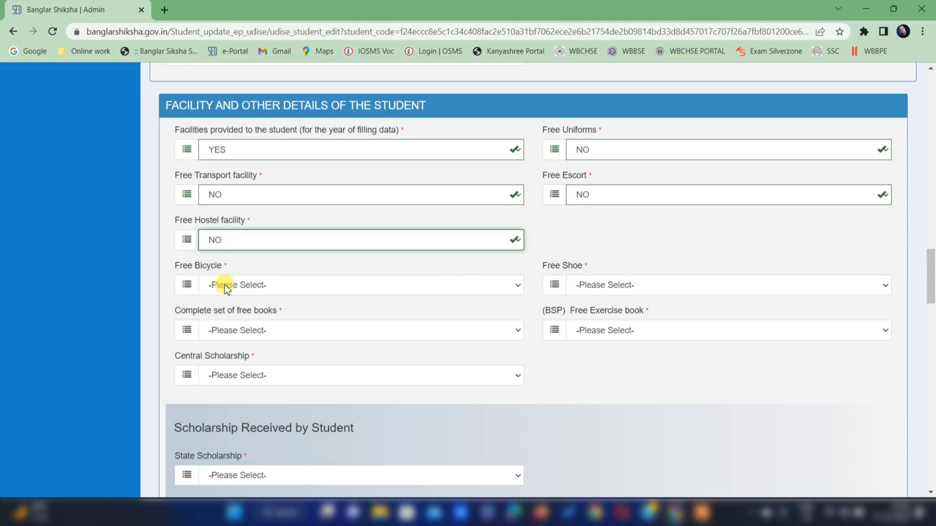
- Set Free Bicycle and Free Shoe to NO for the student
click(224, 285)
click(224, 321)
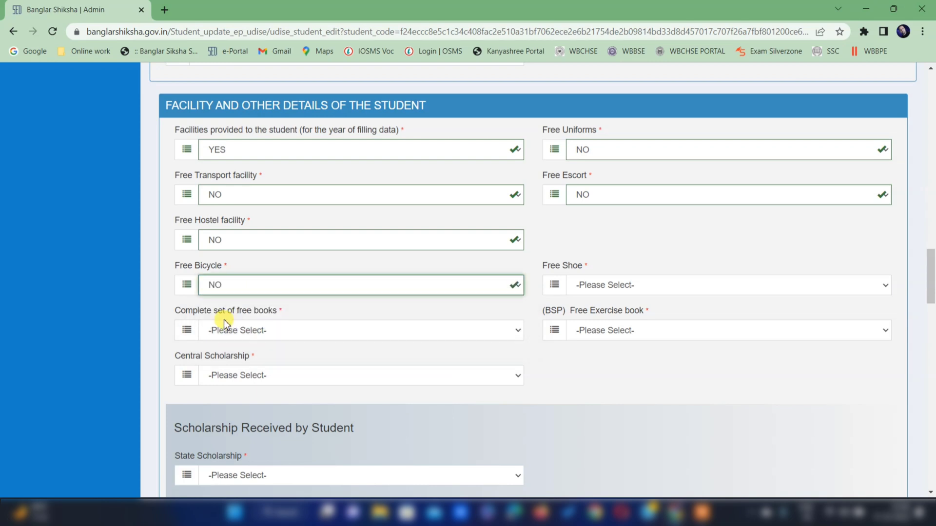
click(601, 288)
click(592, 323)
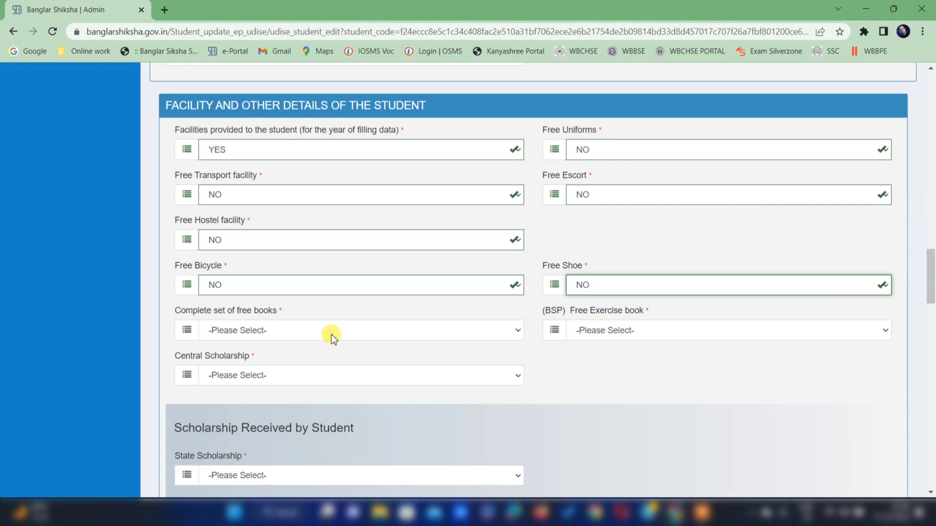
- Set Complete set of free books and (BSP) Free Exercise book to YES
click(226, 334)
click(222, 356)
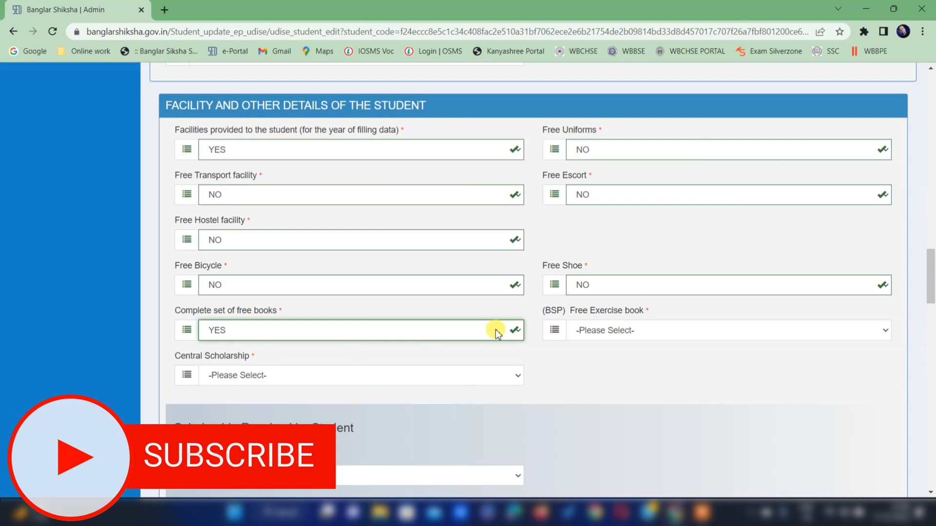
click(589, 332)
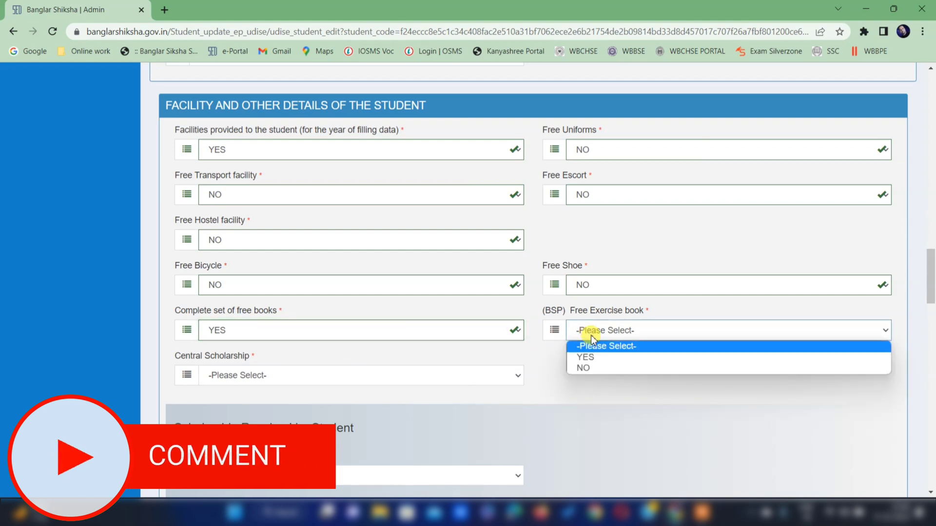
click(594, 357)
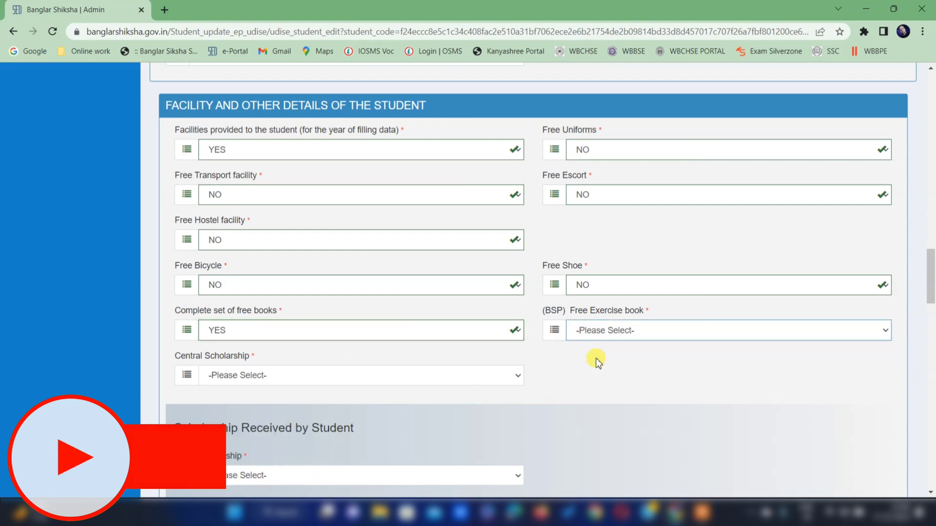
- Try Central Scholarship as YES and look through the available central scholarship names and the yearly amount field
click(243, 374)
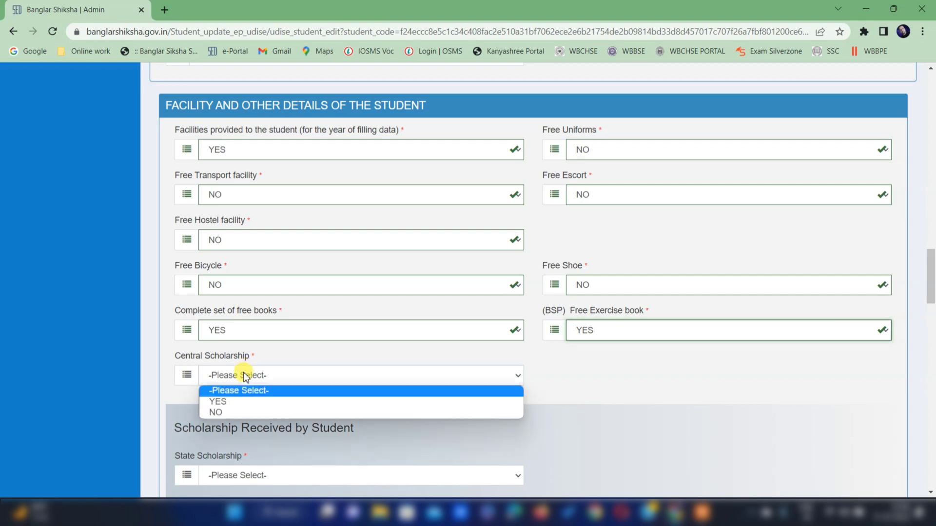
click(243, 401)
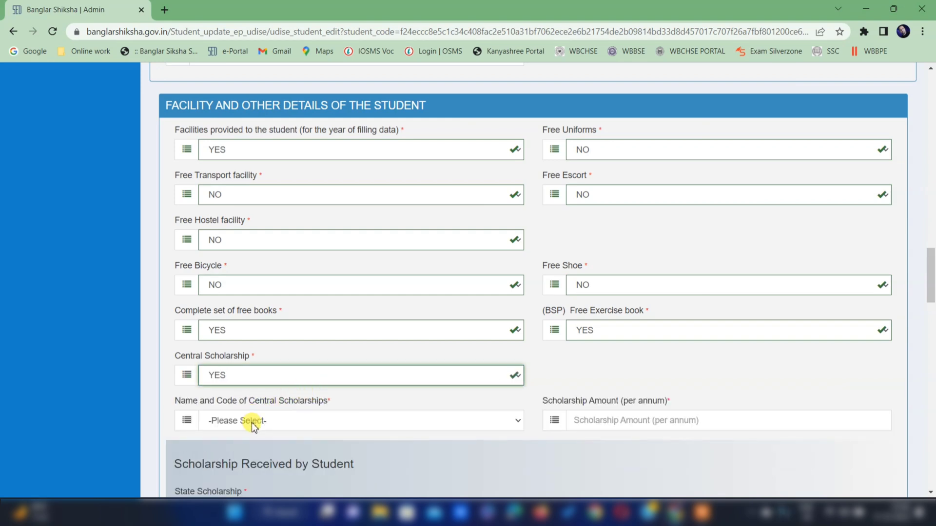
click(252, 421)
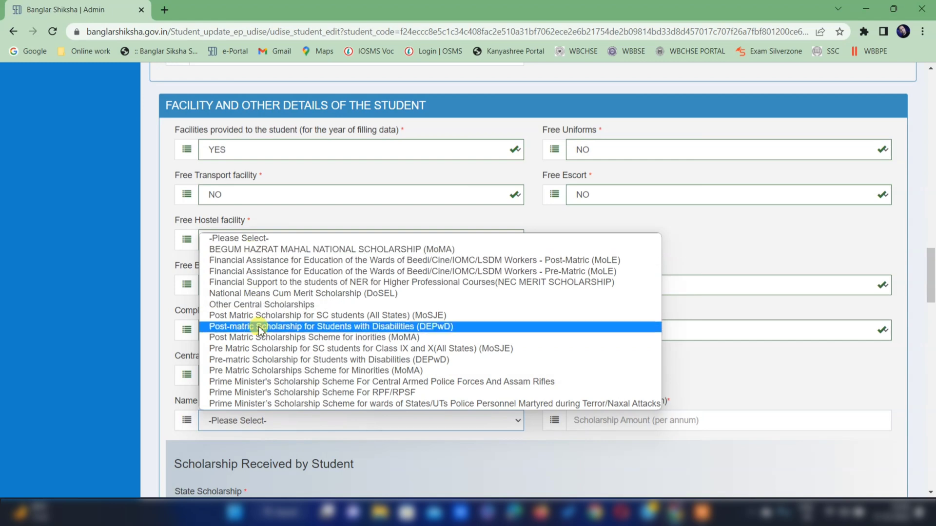
click(168, 394)
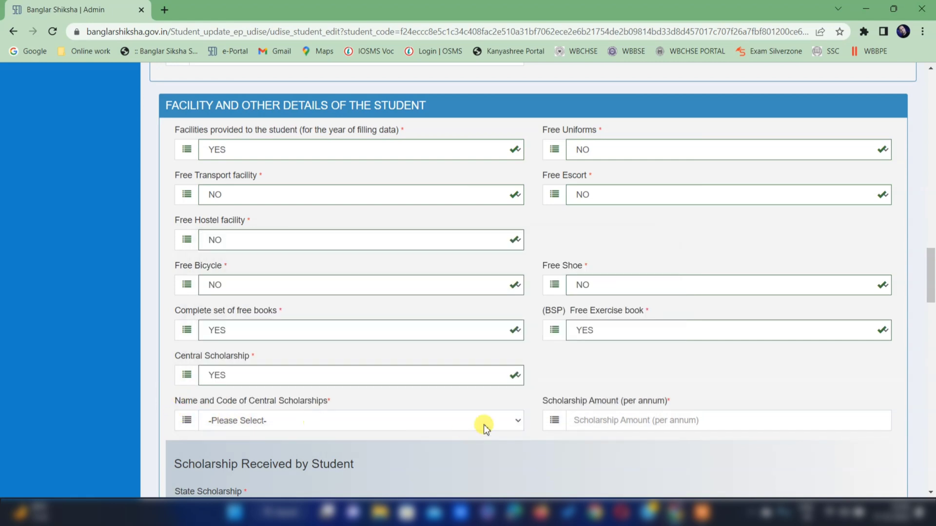
click(616, 424)
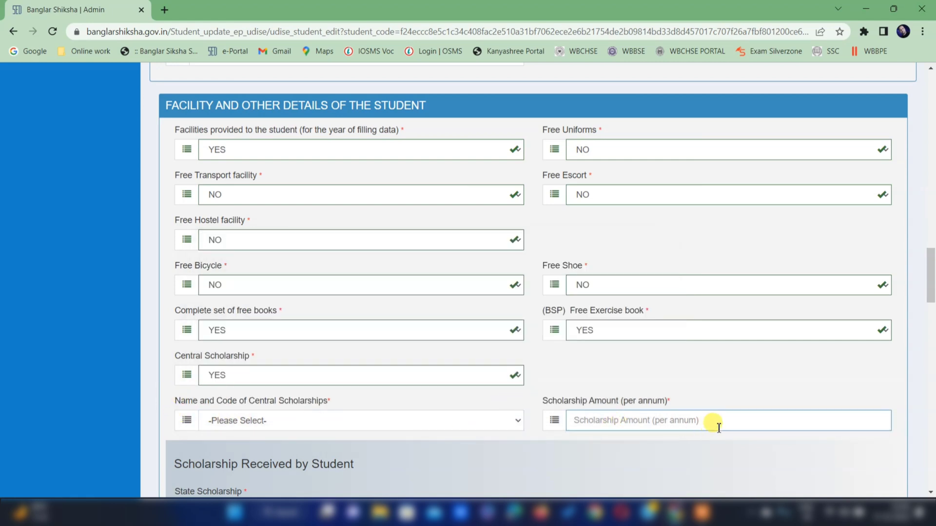
- Set Central Scholarship to NO in the student's facility details
click(239, 379)
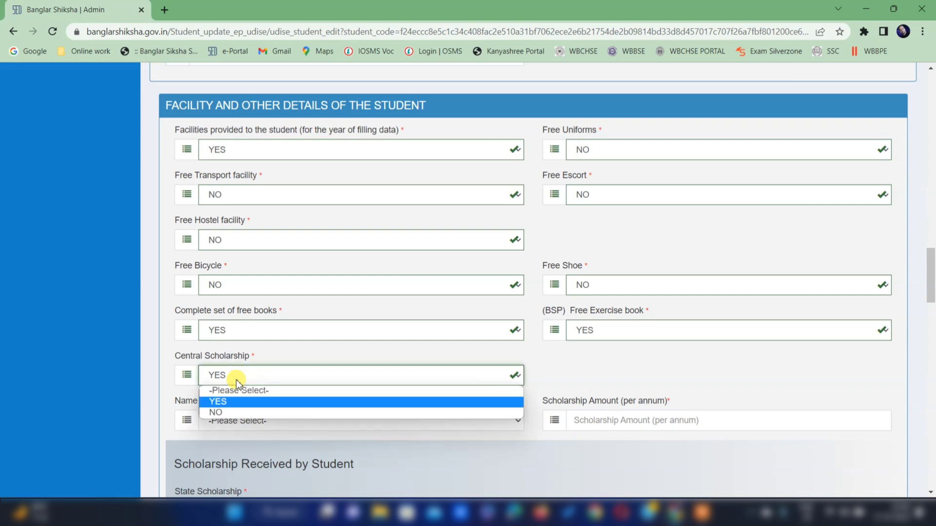
click(234, 413)
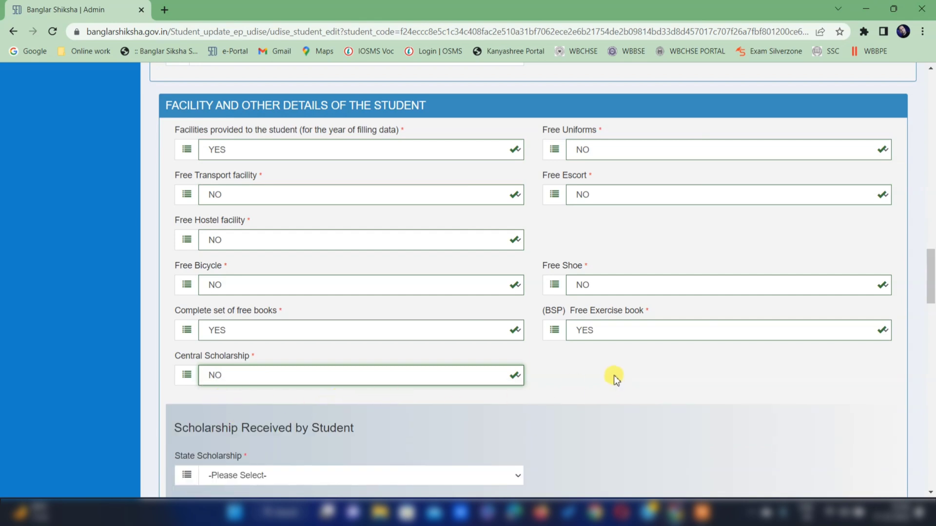
- Try State Scholarship as YES and look through the available state scholarship names and the yearly amount field
scroll(611, 376, down, 5)
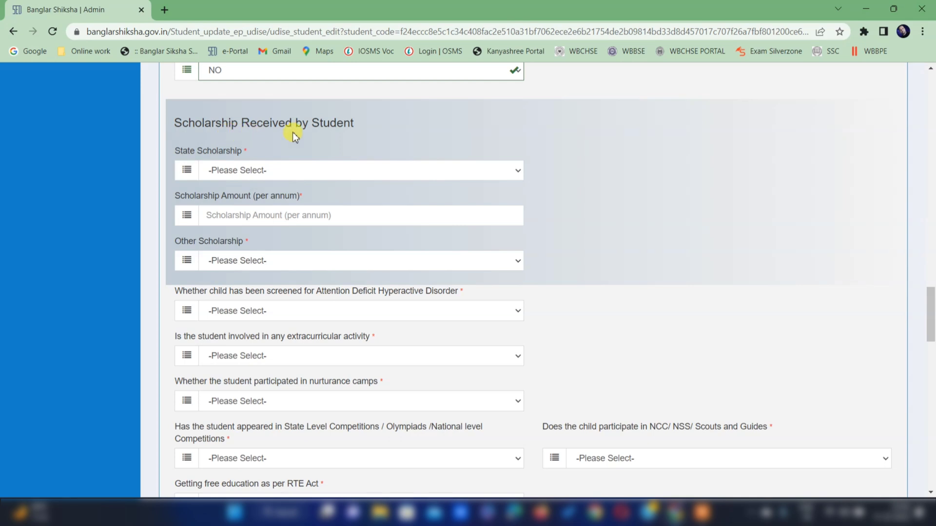
click(232, 170)
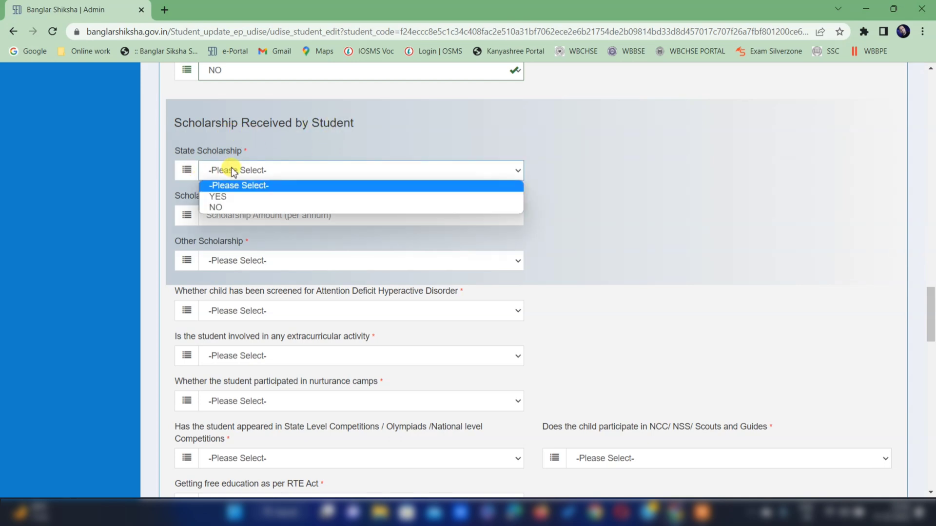
click(229, 197)
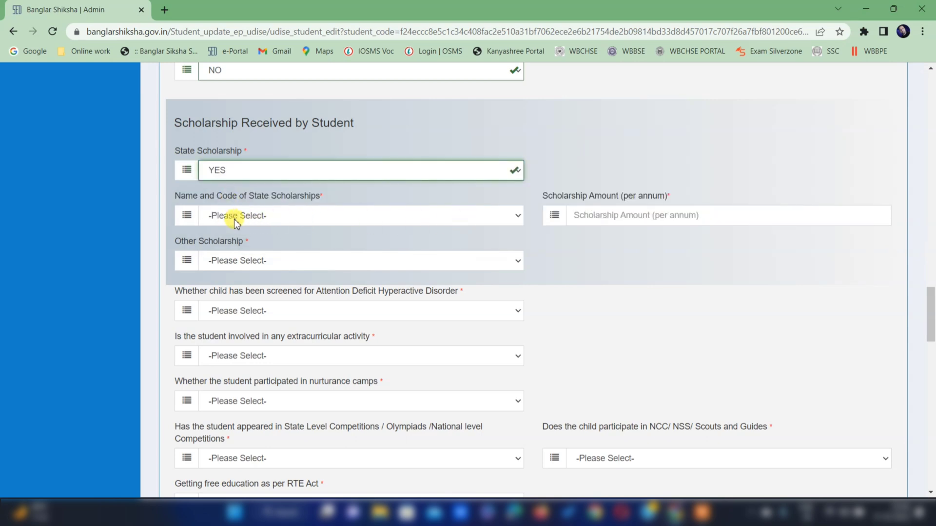
click(235, 216)
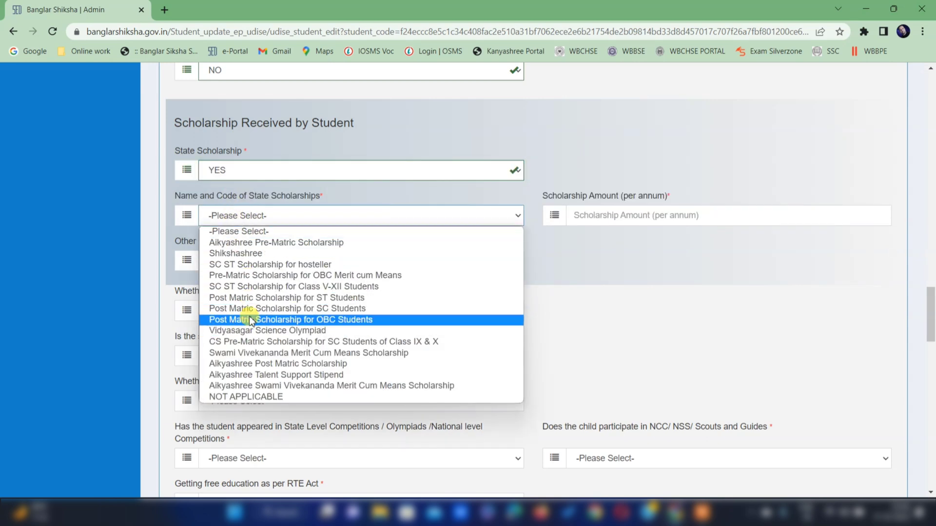
click(597, 220)
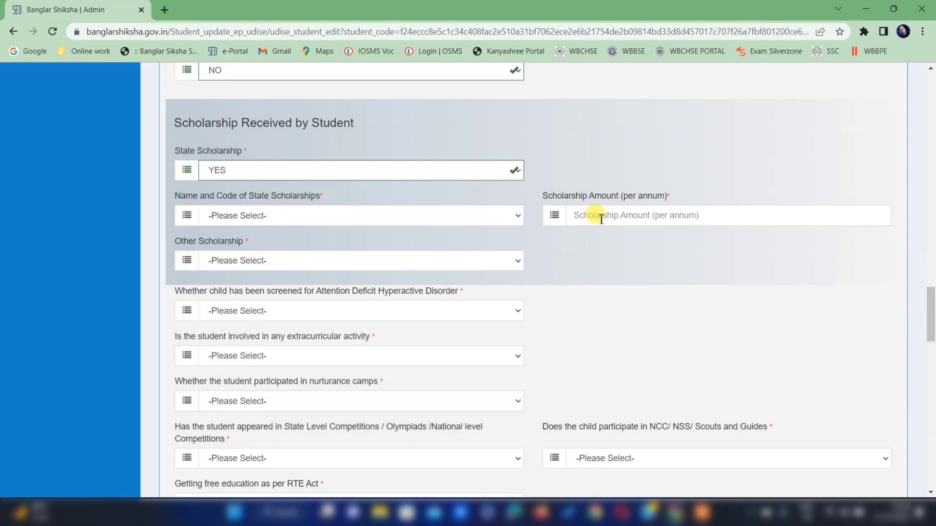
- Set State Scholarship and Other Scholarship to NO in the scholarships received by the student
click(245, 172)
click(244, 207)
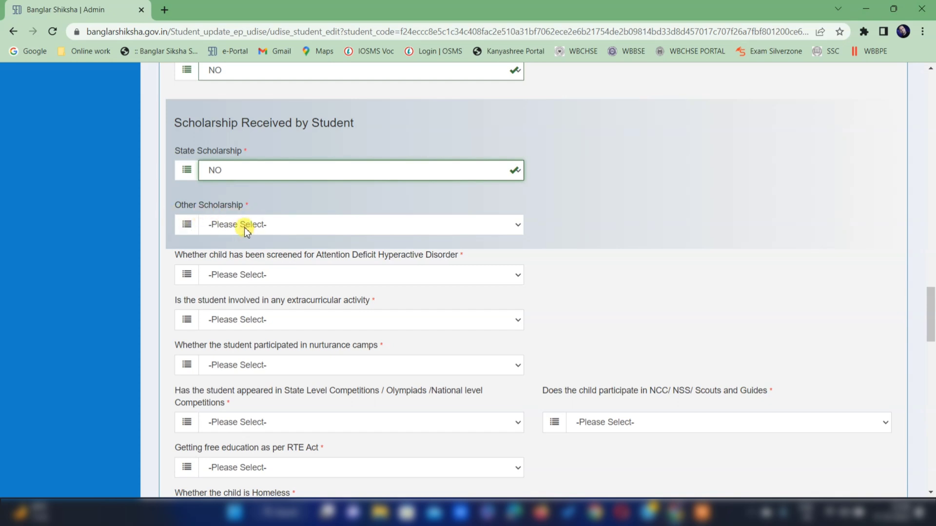
click(244, 227)
click(240, 251)
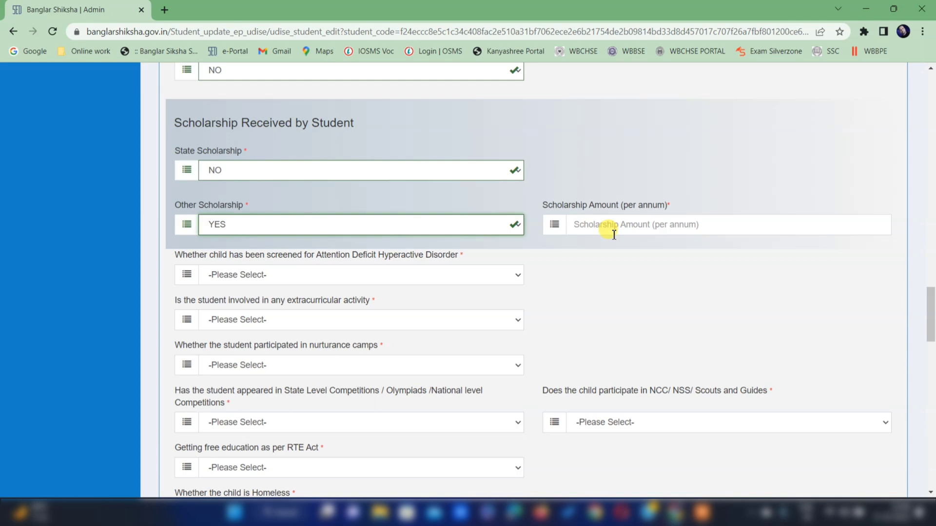
click(268, 223)
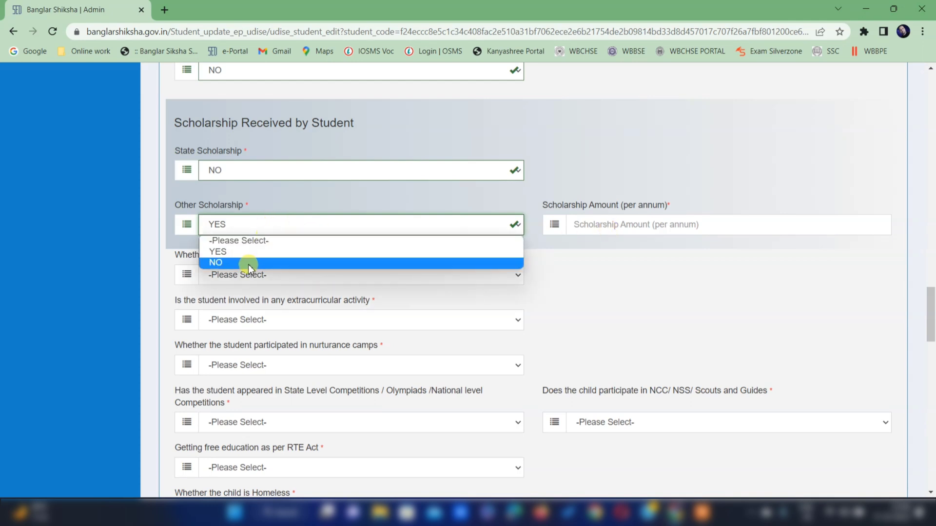
click(248, 264)
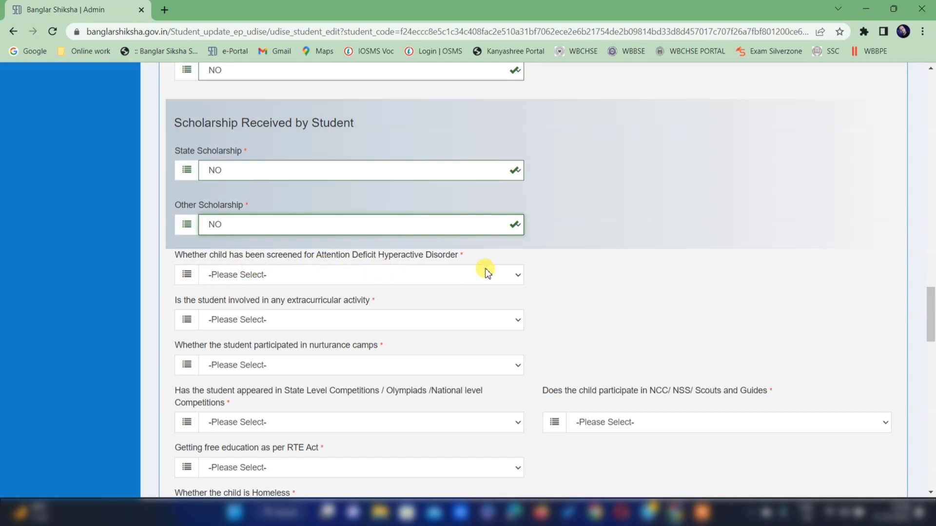
- Answer NO for Attention Deficit Hyperactive Disorder screening and for involvement in any extracurricular activity
click(256, 274)
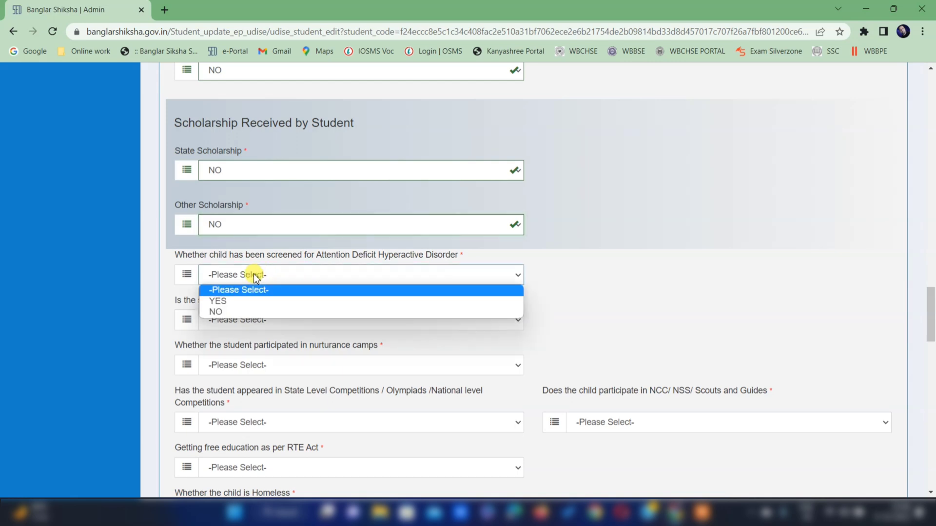
click(234, 312)
key(Tab)
key(n)
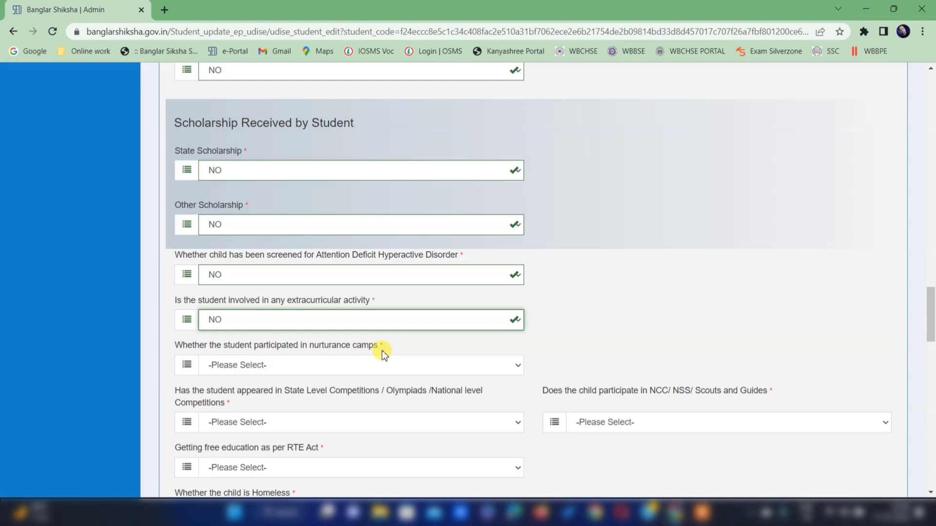
- Answer NO for participation in nurturance camps and for appearing in State Level Competitions / Olympiads / National level Competitions
click(271, 365)
click(242, 399)
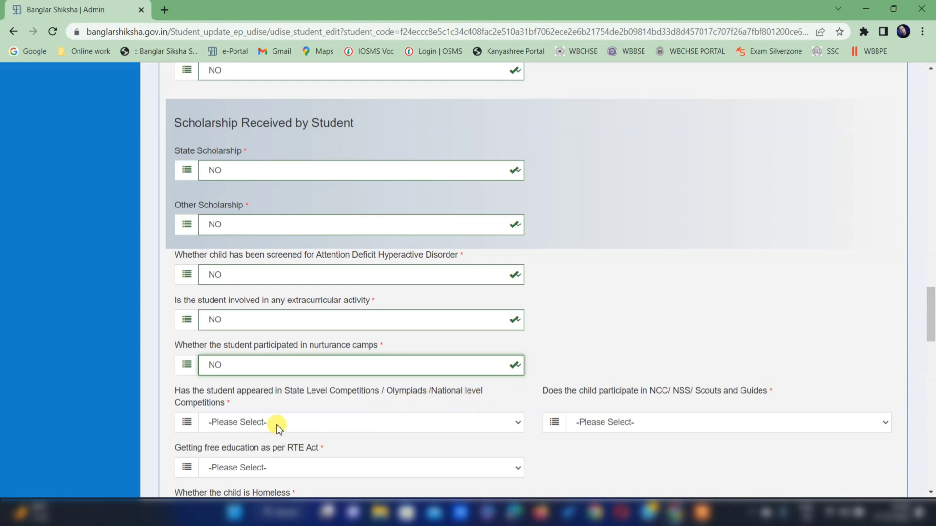
click(247, 423)
click(236, 457)
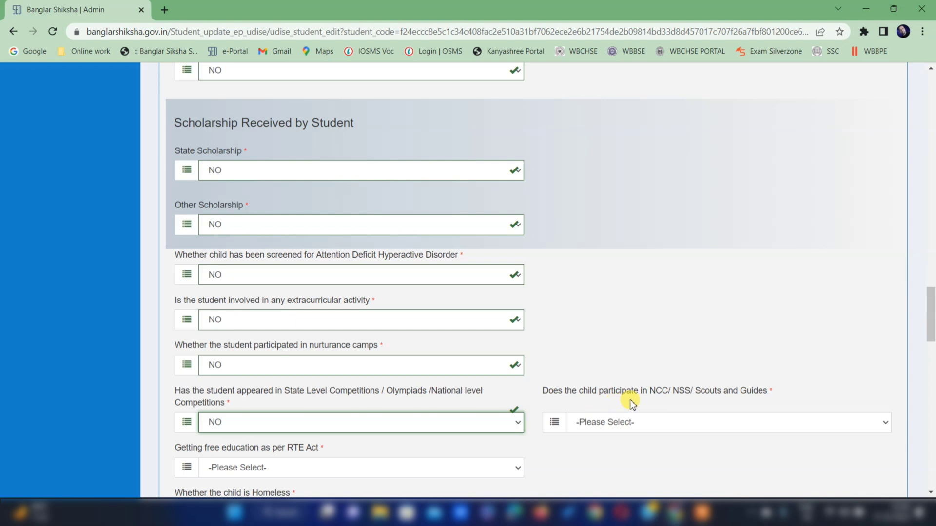
- Answer NO for participation in NCC/ NSS/ Scouts and Guides and YES for getting free education as per RTE Act
click(623, 423)
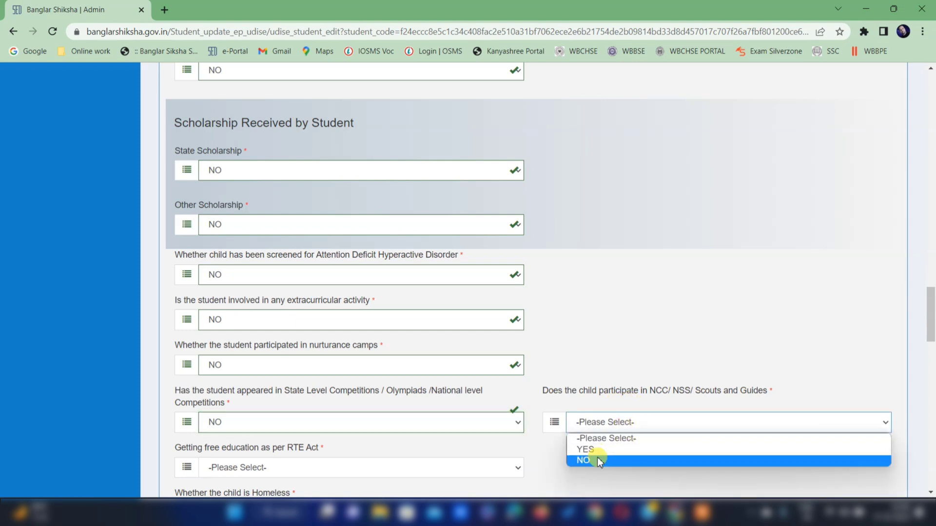
click(597, 458)
key(Tab)
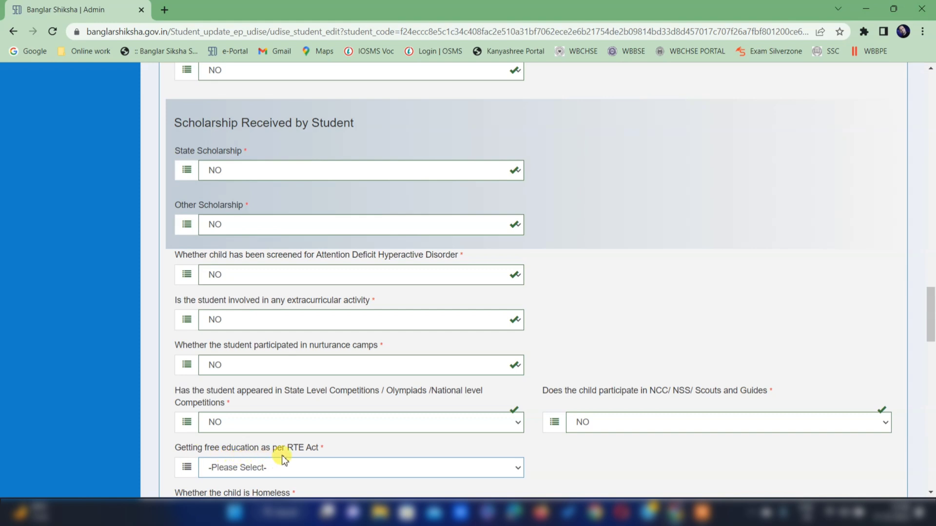
click(250, 469)
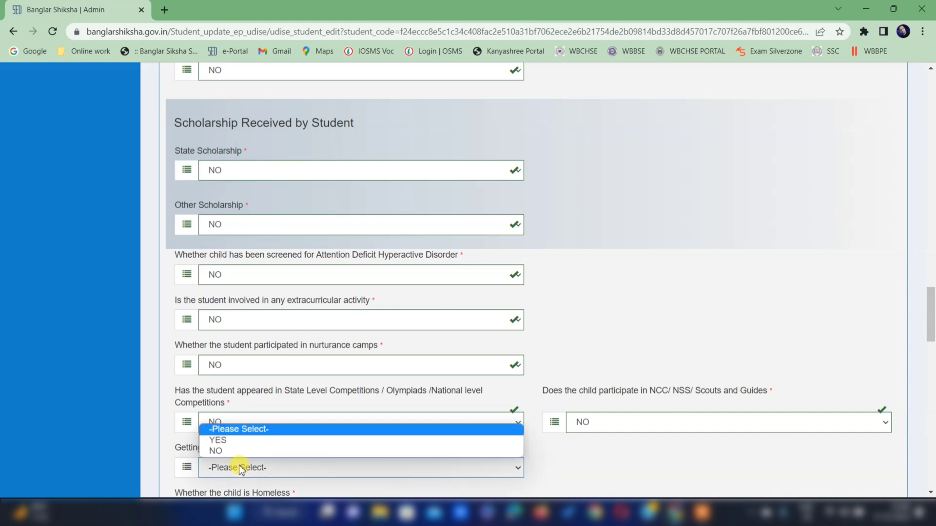
click(218, 440)
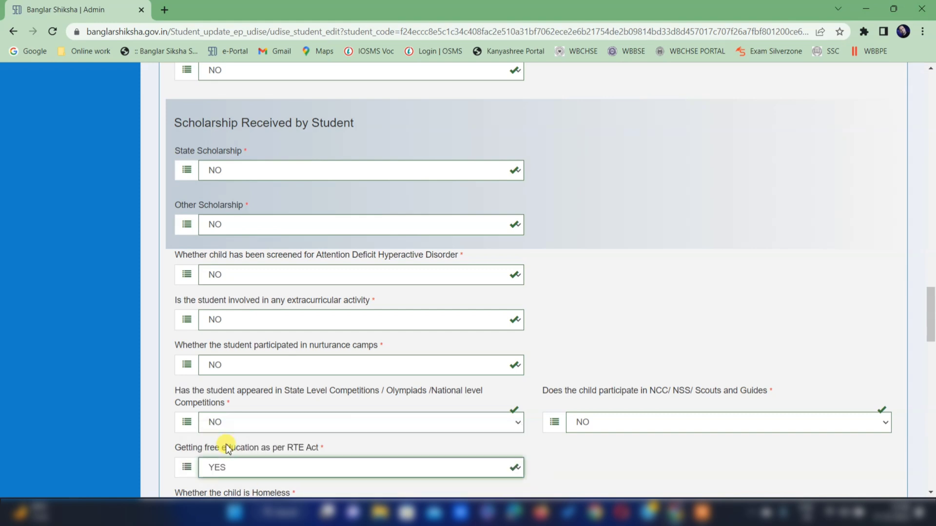
- Set the child's homeless status to NOT APPLICABLE and Special Training Facility provided to NO
scroll(226, 449, down, 7)
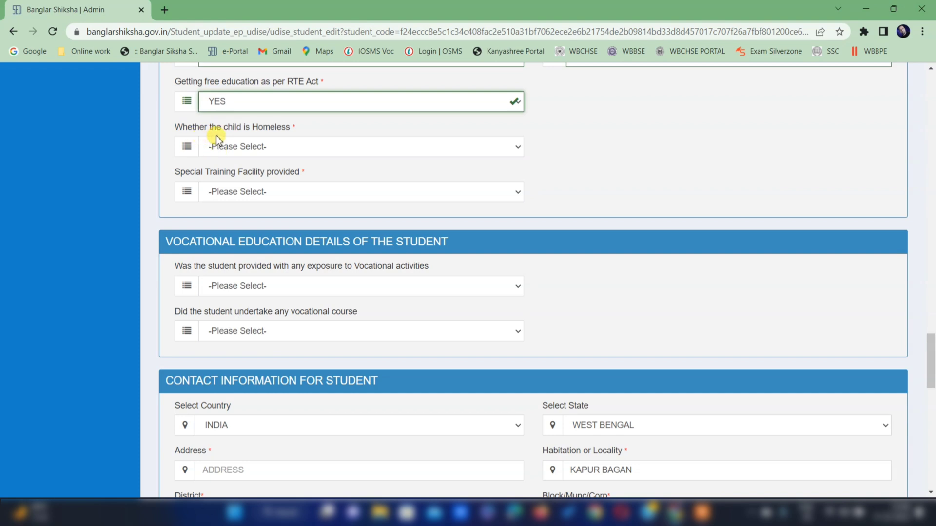
click(226, 150)
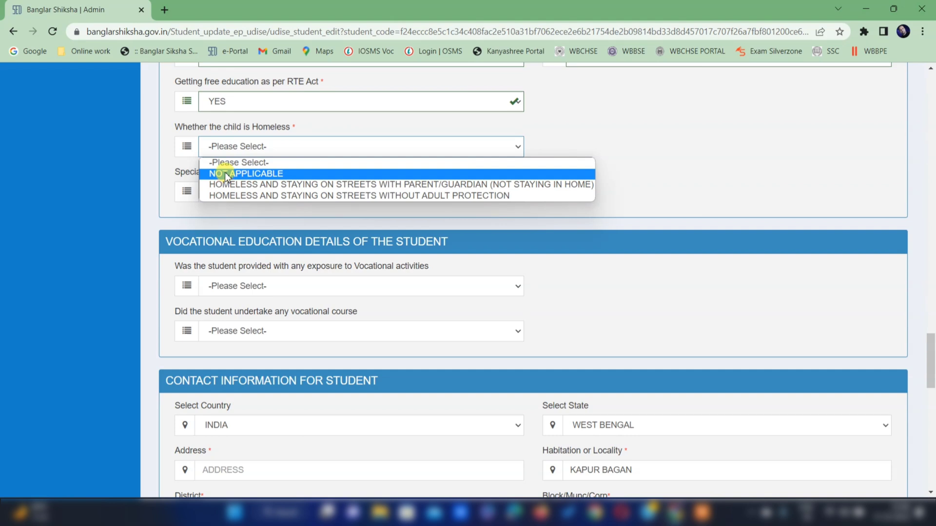
click(225, 174)
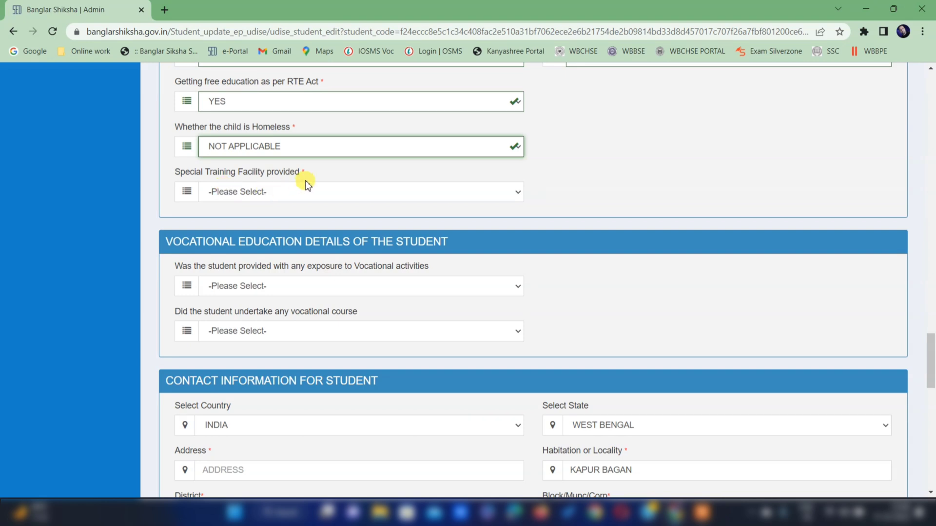
click(226, 191)
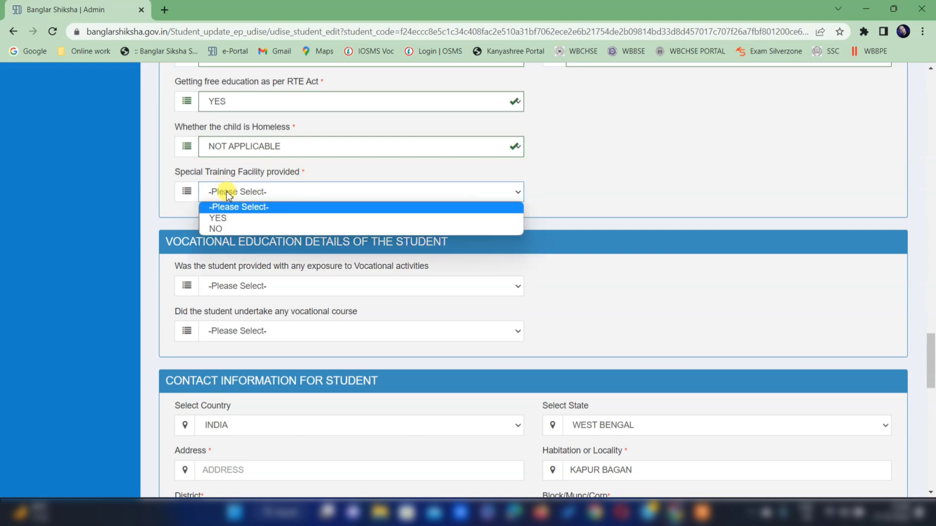
click(227, 229)
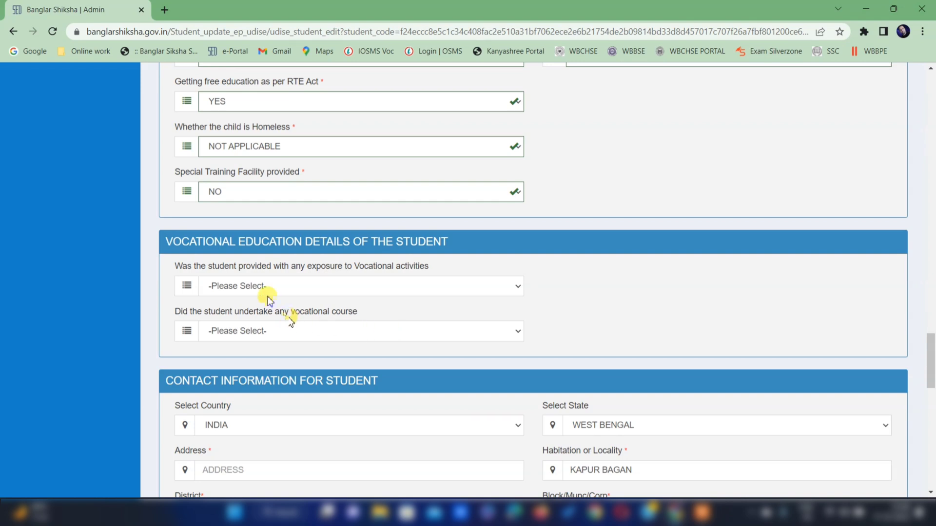
- Answer NO for exposure to Vocational activities and for undertaking any vocational course in the student's vocational education details
click(229, 285)
click(232, 321)
click(236, 331)
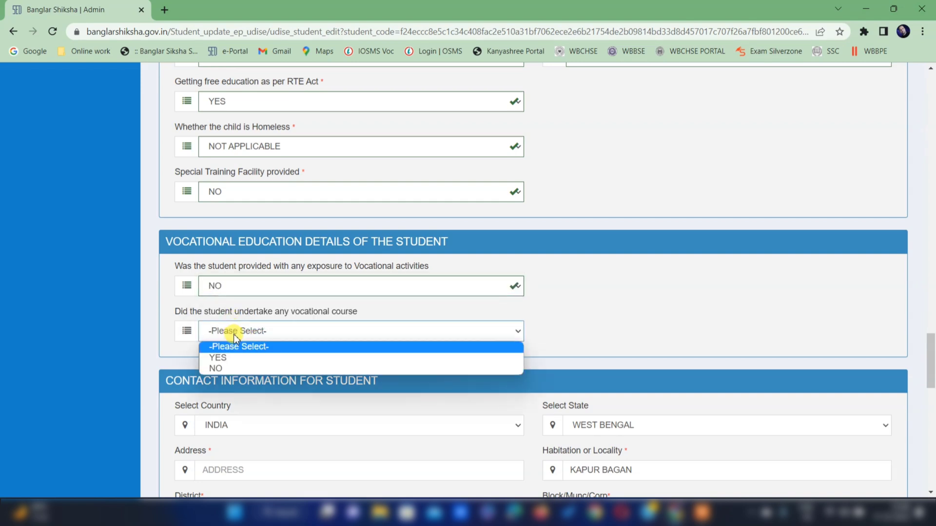
click(230, 366)
- Examine the Address, Panchayat and other contact fields for the student and the contact information for the guardian
scroll(231, 368, down, 5)
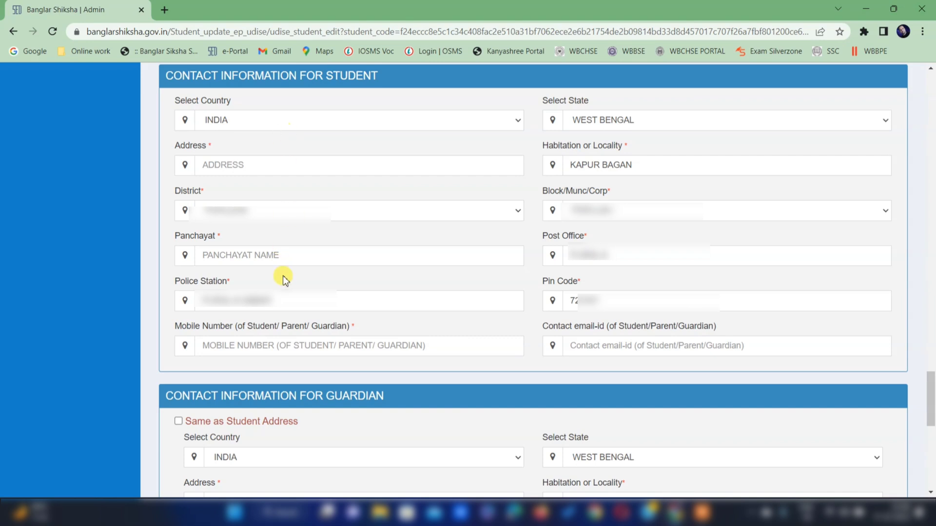
click(247, 163)
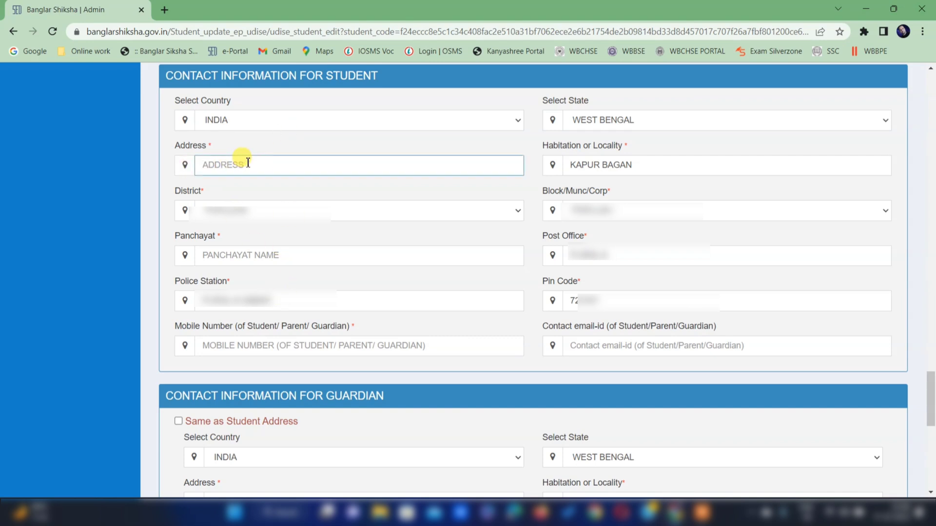
click(222, 261)
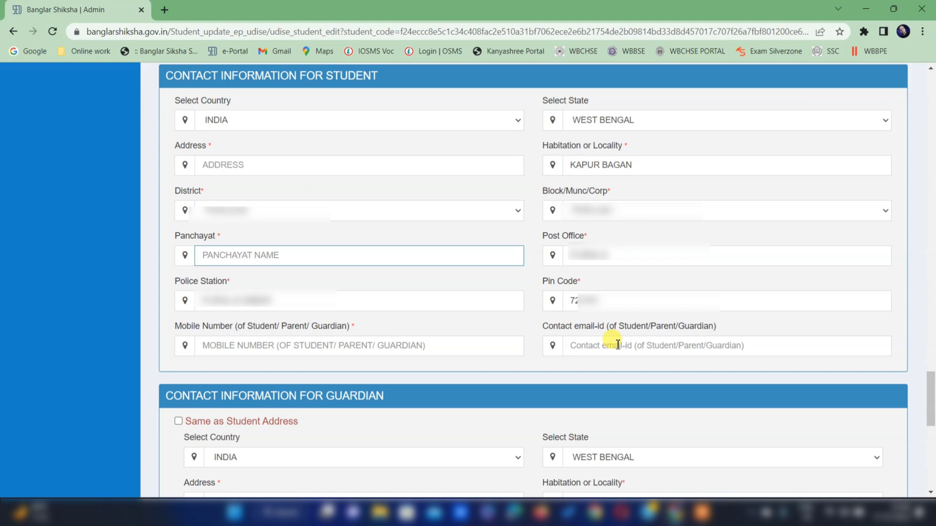
scroll(617, 345, down, 5)
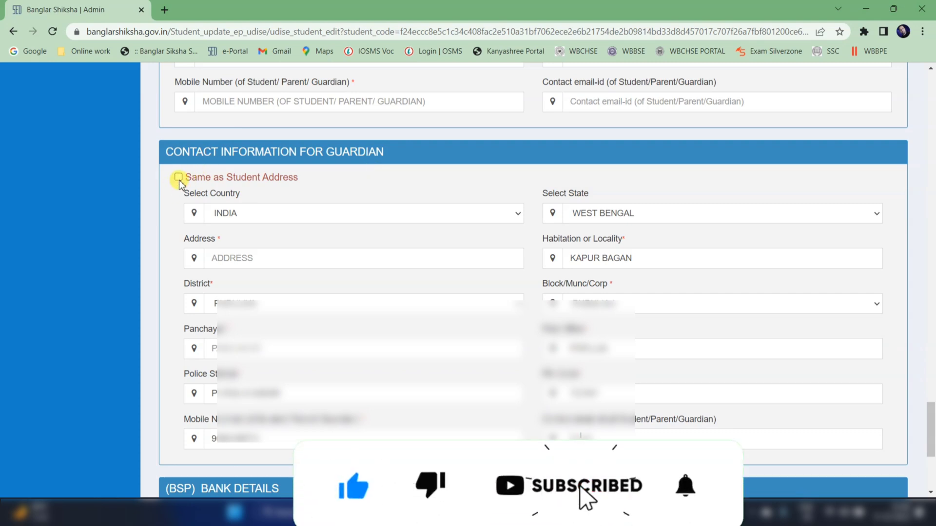
- Choose BANDHAN BANK LIMITED and the branch BASIRHAT (001051) in the BSP bank details, and activate the Account Number field
scroll(252, 251, down, 5)
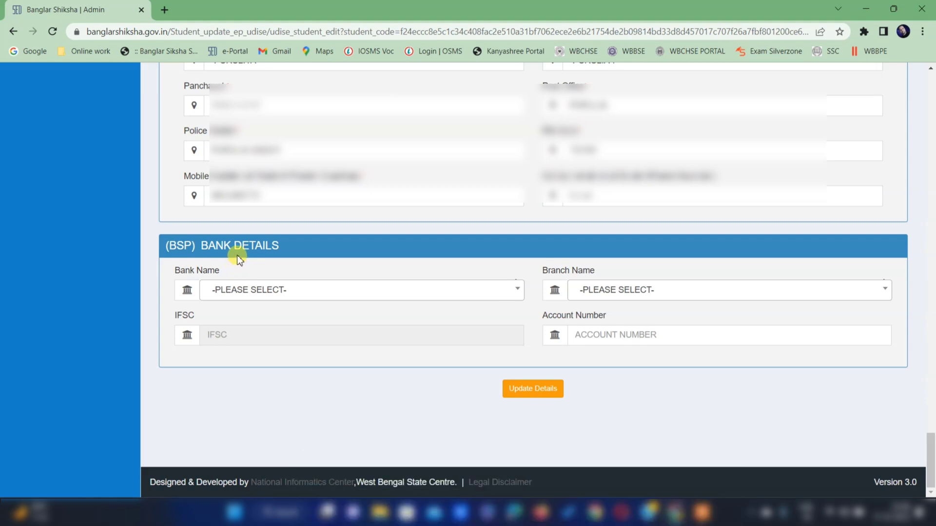
click(230, 291)
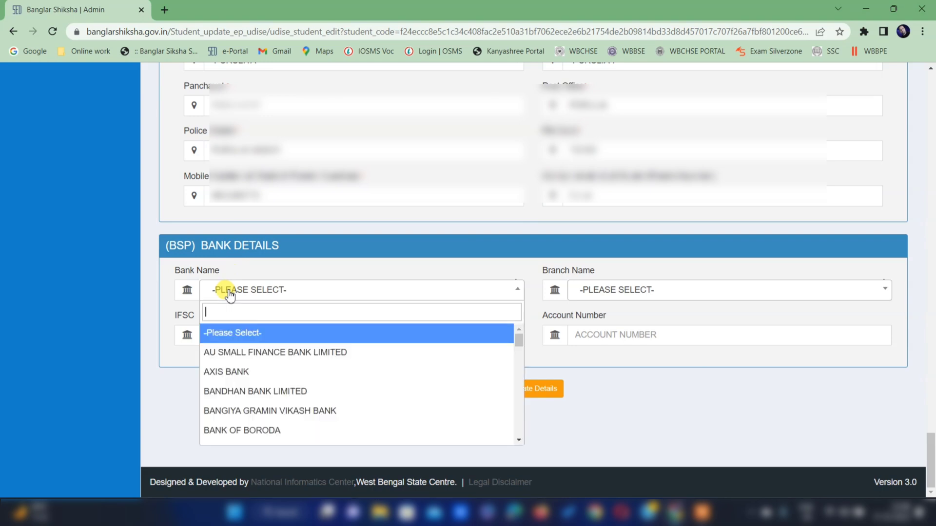
click(241, 392)
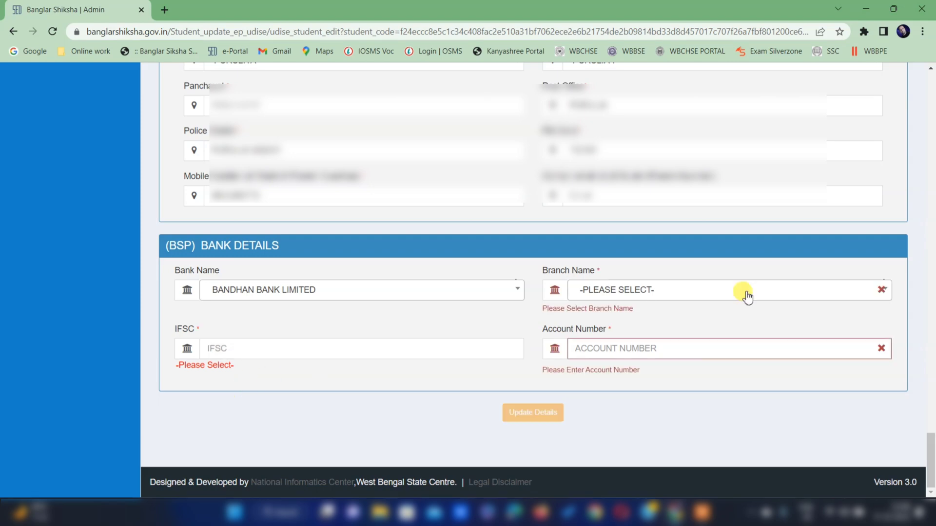
click(632, 290)
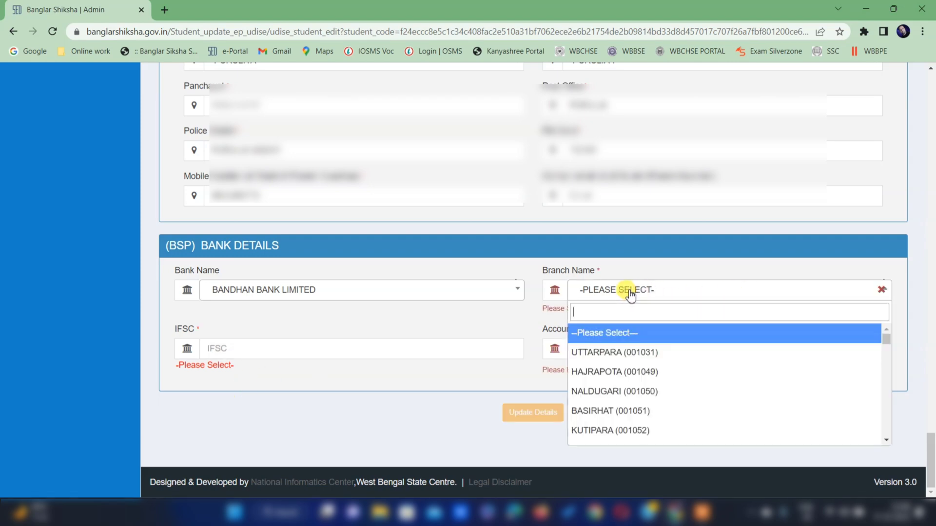
click(609, 410)
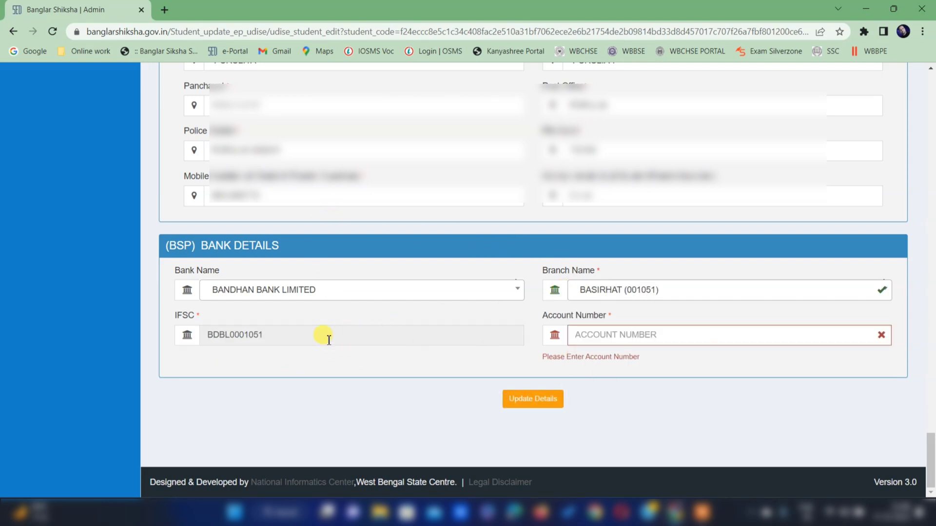
click(594, 335)
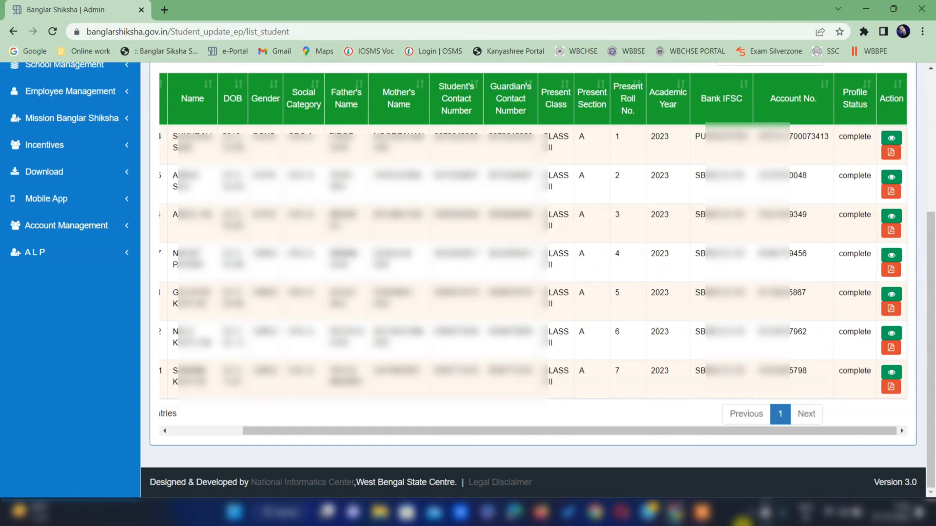
click(701, 511)
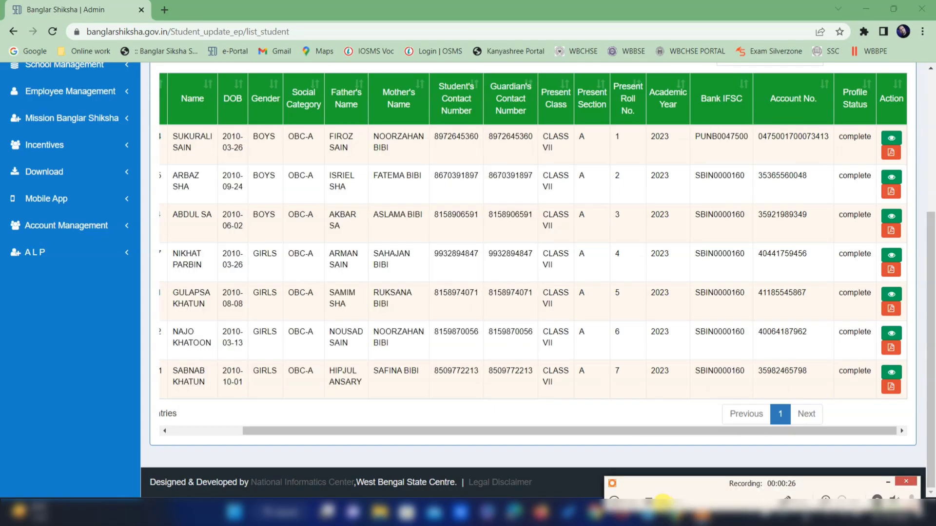